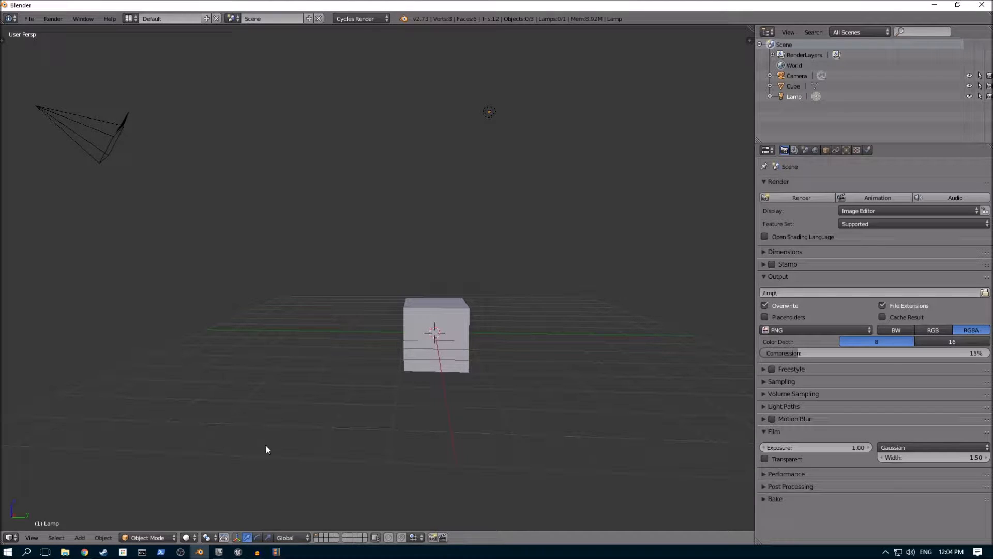
Step: Delete the default cube from the scene
right_click(425, 311)
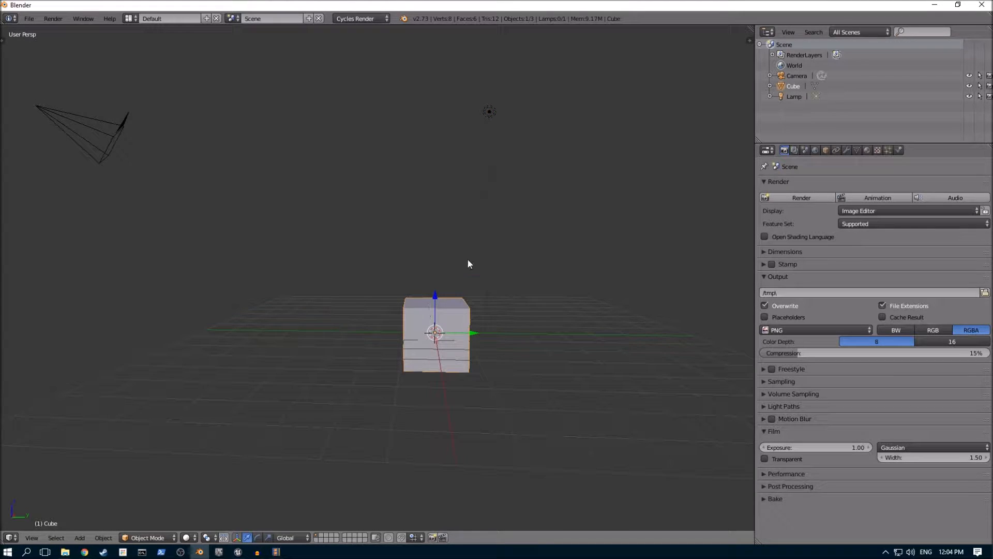
key("x")
left_click(459, 264)
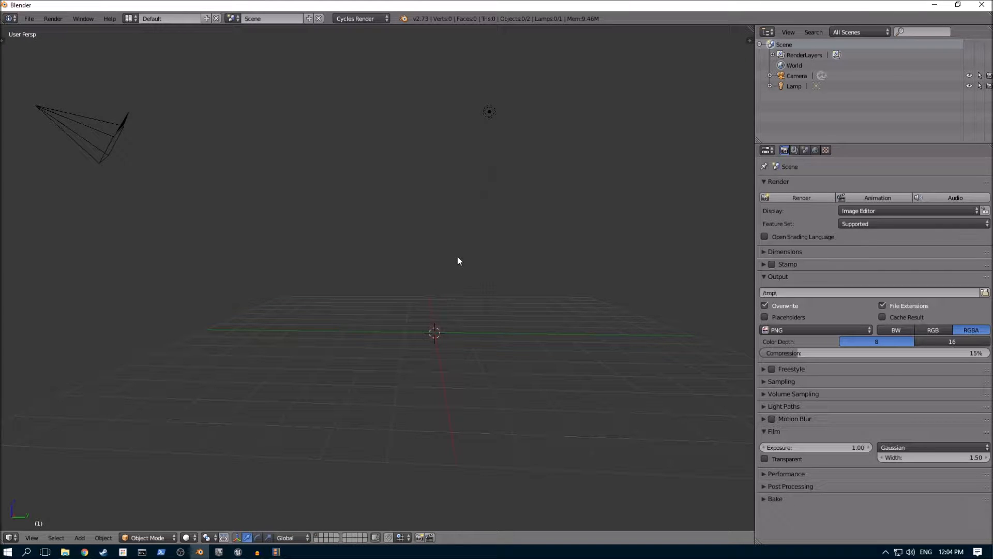
Step: Add a cylinder mesh at the scene origin and raise it about 1.04 units along Z
key("a")
left_click(4, 37)
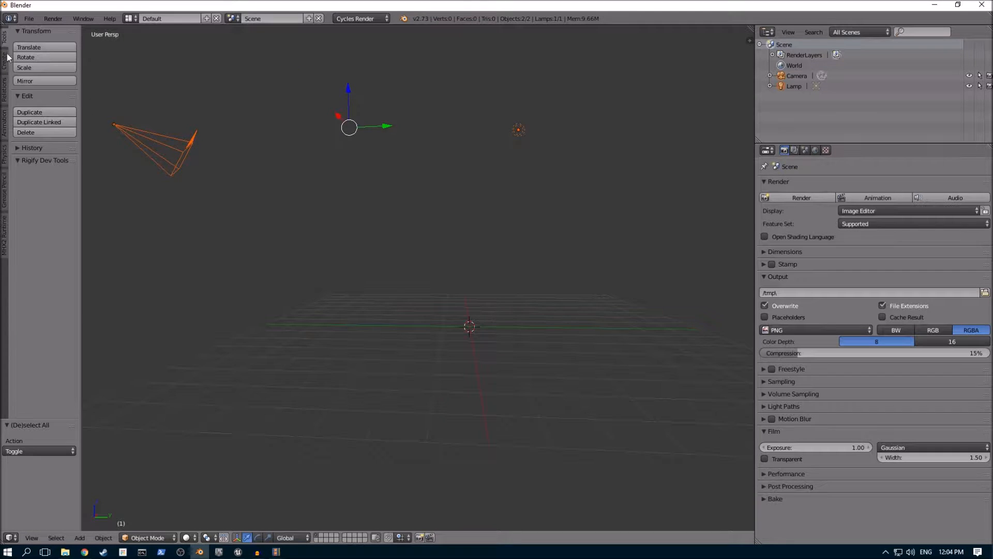
left_click(5, 61)
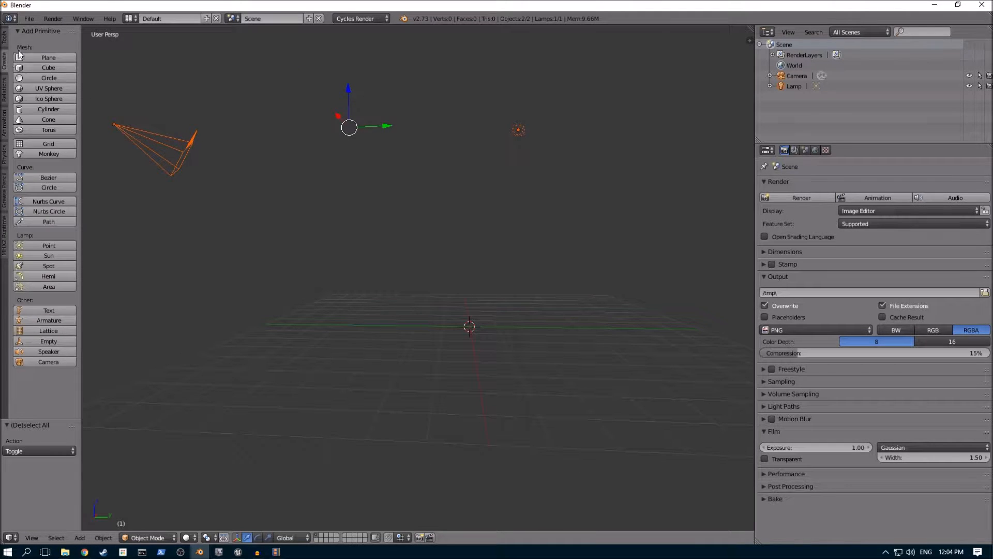
left_click(48, 108)
left_click_drag(470, 290, 472, 265)
Step: Scale the cylinder down to about 0.31 and lower it along Z until its base sits on the ground grid
key("s")
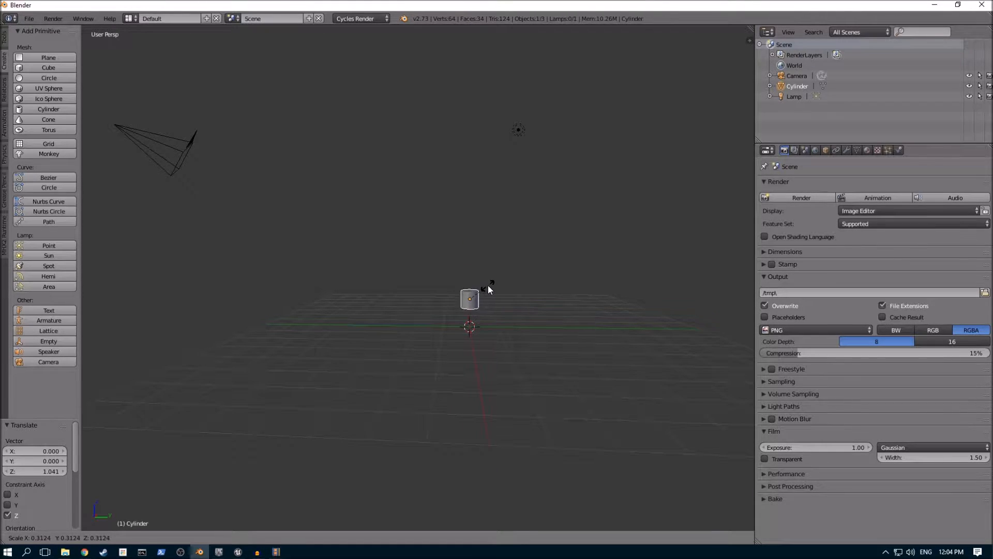
left_click(489, 285)
left_click_drag(470, 262, 475, 283)
key("KP_1")
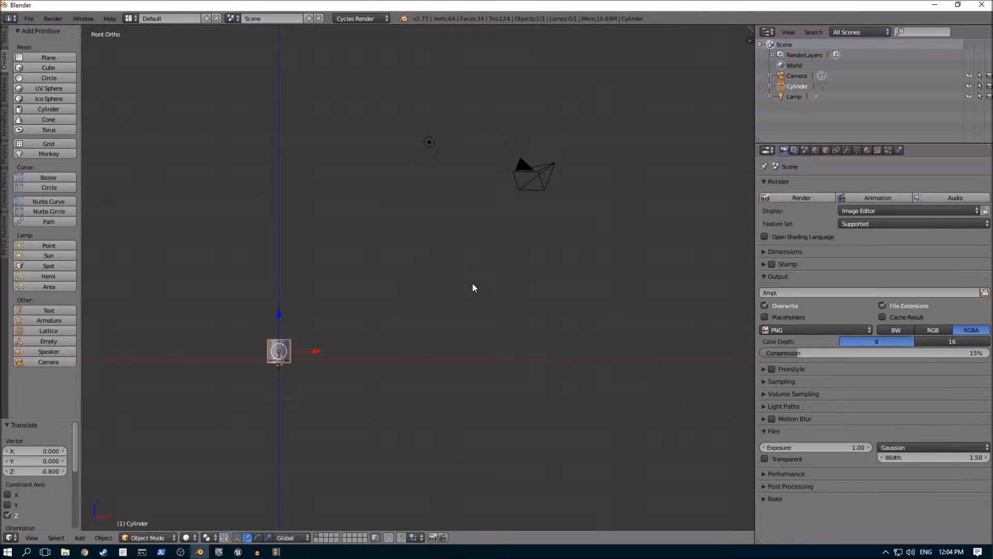
left_click_drag(281, 312, 280, 308)
key("KP_5")
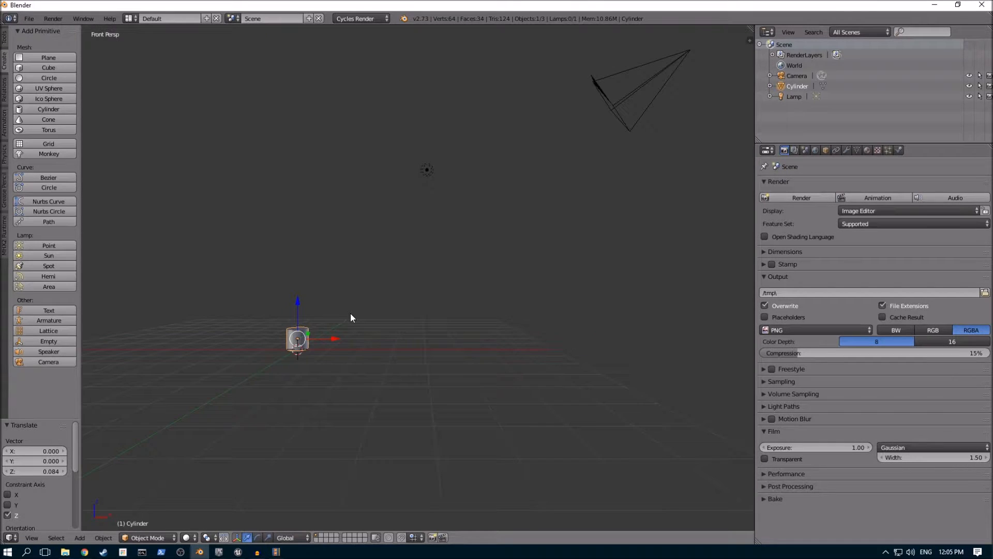
key("g")
right_click(389, 300)
middle_click_drag(492, 273, 407, 278)
key("a")
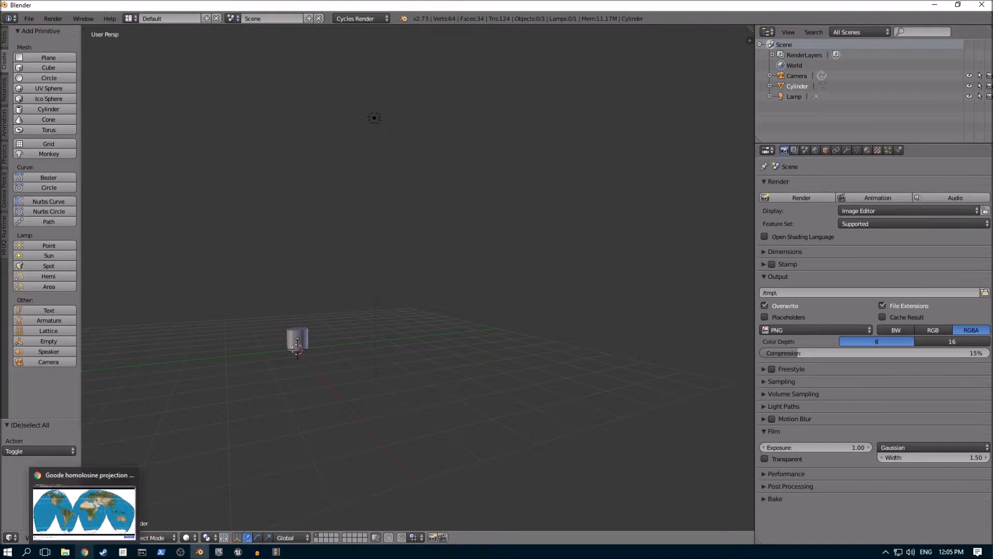
Step: Switch to Chrome and view the flattened world map projections and the net of a cube
left_click(62, 510)
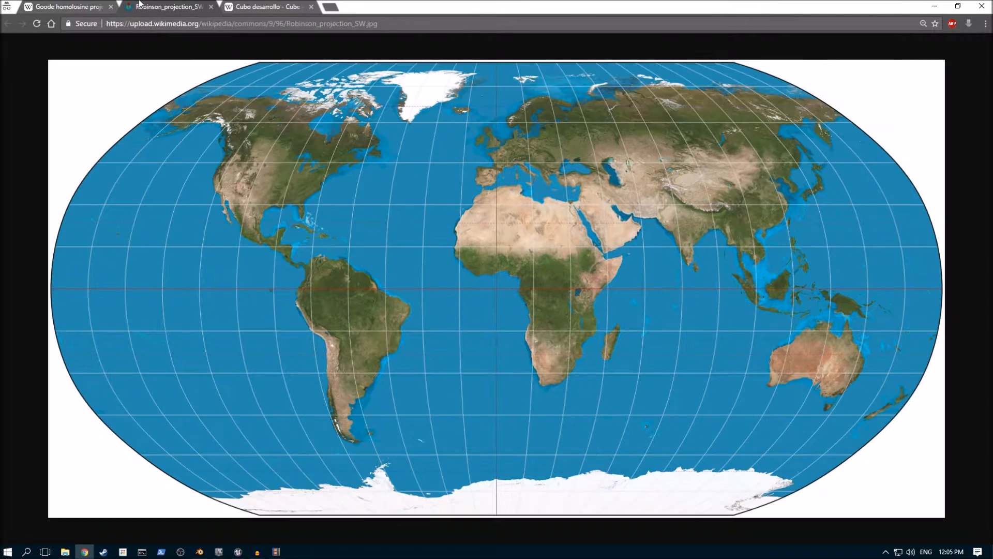
left_click(127, 7)
left_click(249, 6)
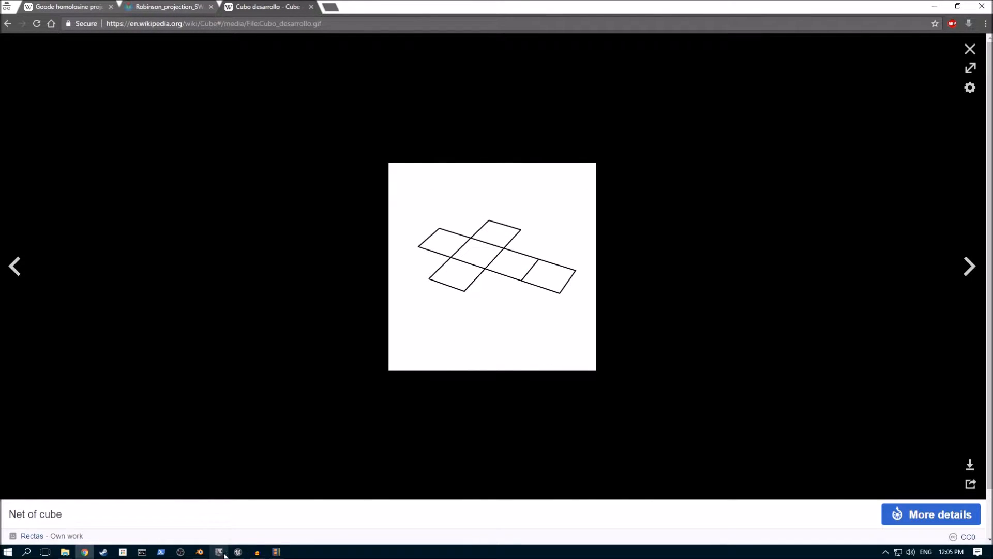
Step: Return to Blender, put the cylinder into Edit Mode and deselect all of its geometry
left_click(199, 552)
scroll(328, 304, "up", 2)
middle_click_drag(330, 361, 361, 317)
scroll(332, 360, "up", 2)
middle_click_drag(332, 361, 391, 344)
right_click(391, 343)
key("Tab")
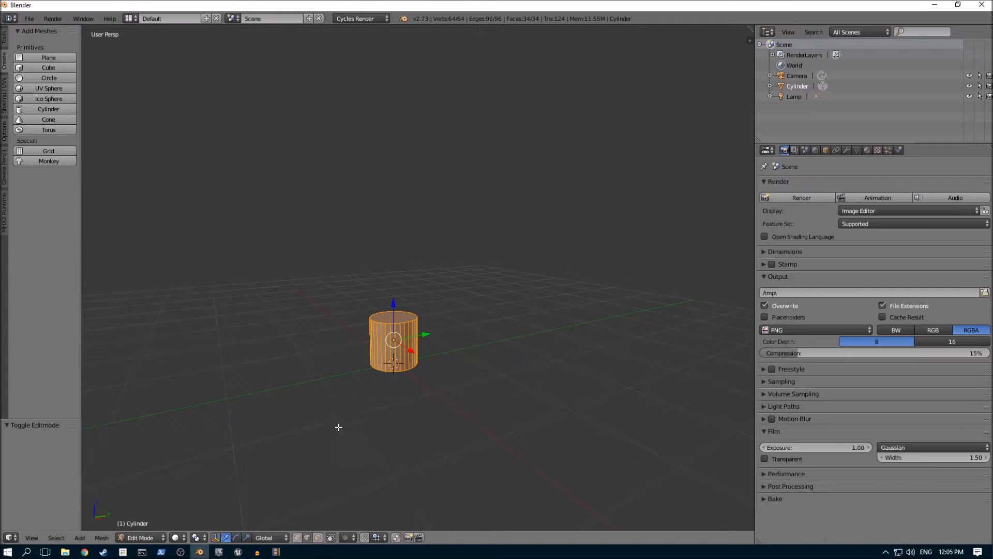
key("a")
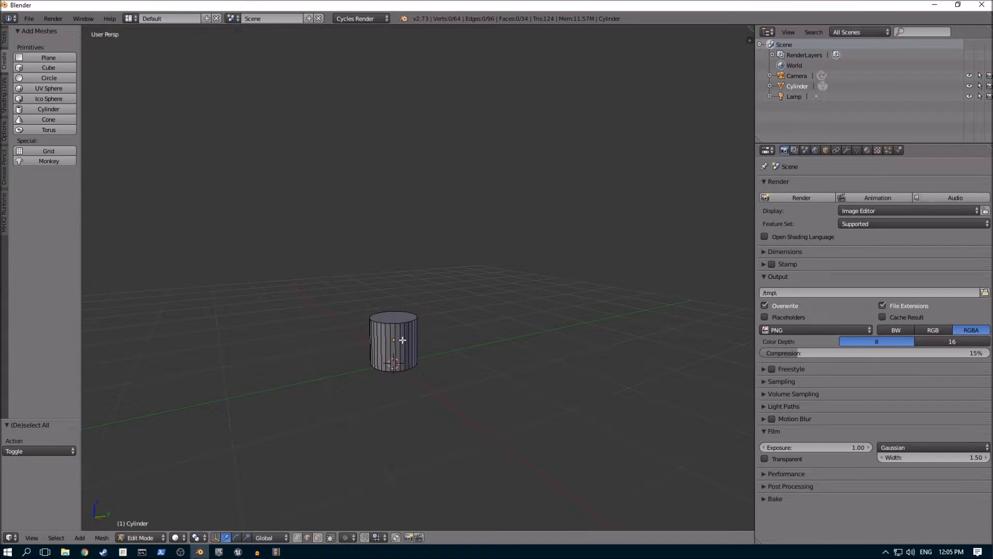
right_click(390, 330)
right_click(384, 322, "shift")
right_click(386, 327, "shift")
right_click(387, 324, "shift")
right_click(393, 321, "shift")
scroll(392, 331, "up", 3)
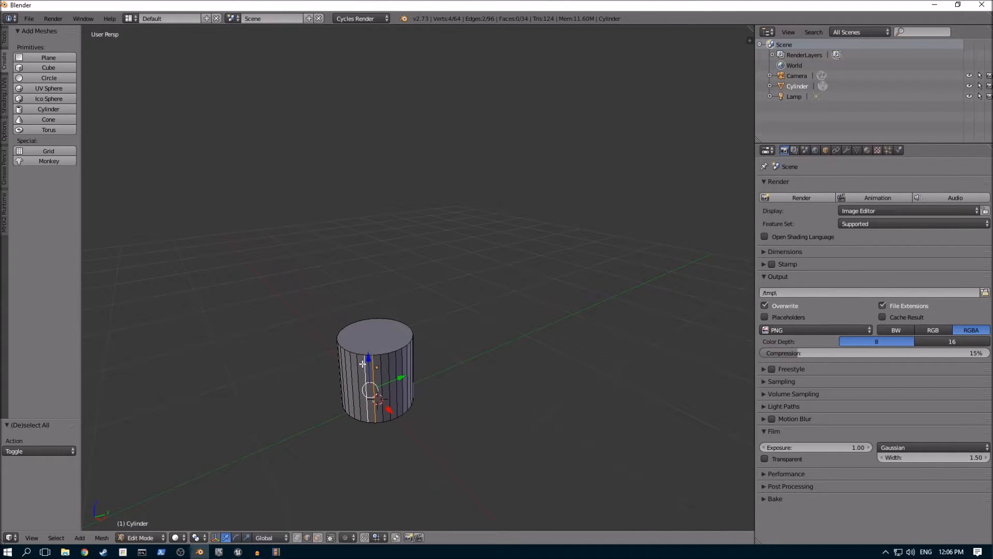
right_click(367, 354, "alt")
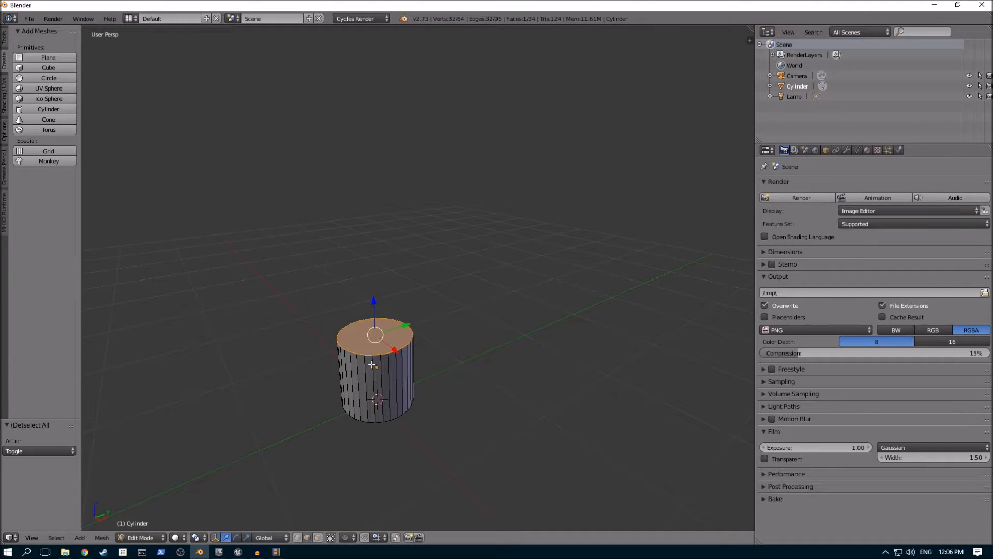
right_click(374, 366, "shift")
middle_click_drag(390, 401, 374, 414)
right_click(371, 414, "shift")
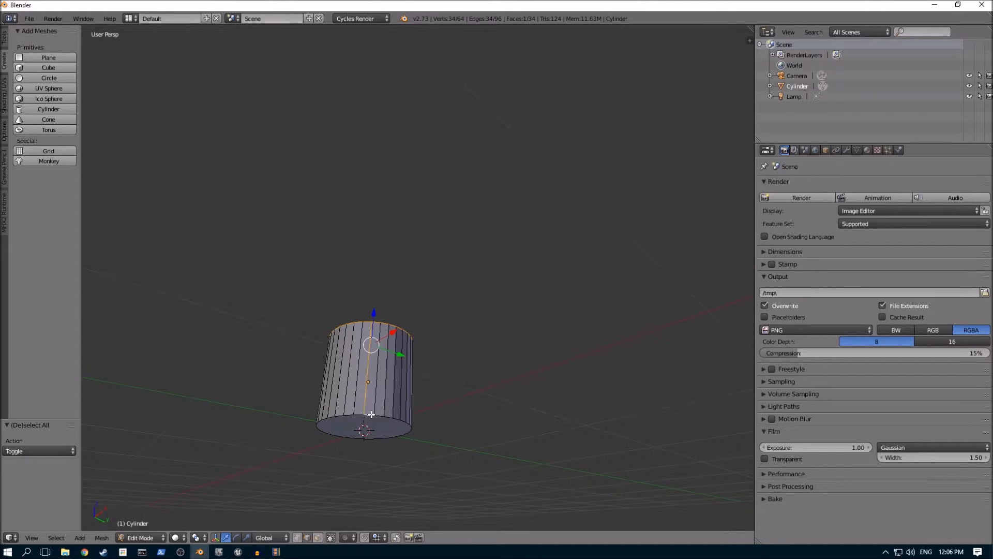
right_click(370, 415, "shift")
Step: Mark the cylinder's top rim, bottom rim and one vertical side edge as UV seams, leaving nothing selected
right_click(370, 415, "alt")
right_click(375, 356, "shift")
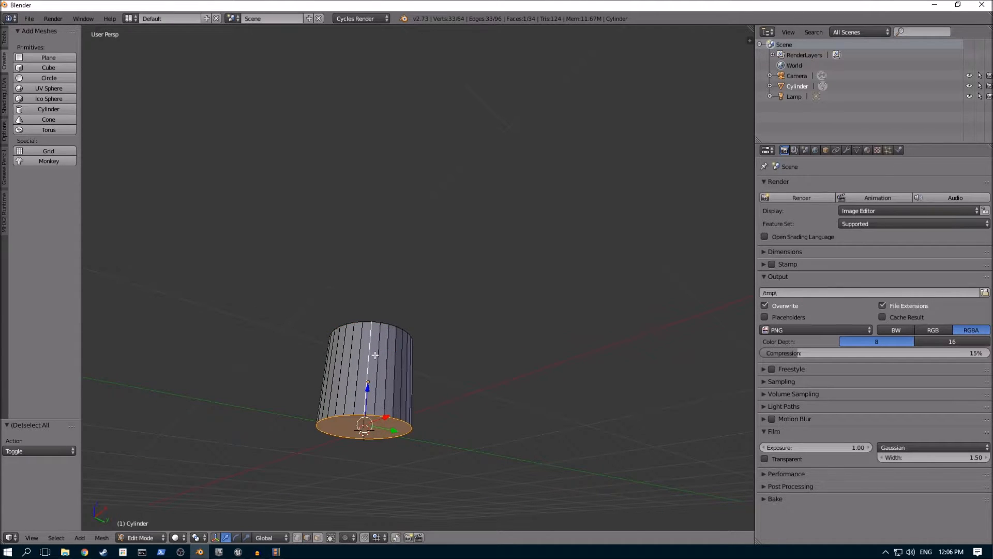
middle_click_drag(364, 396, 368, 390)
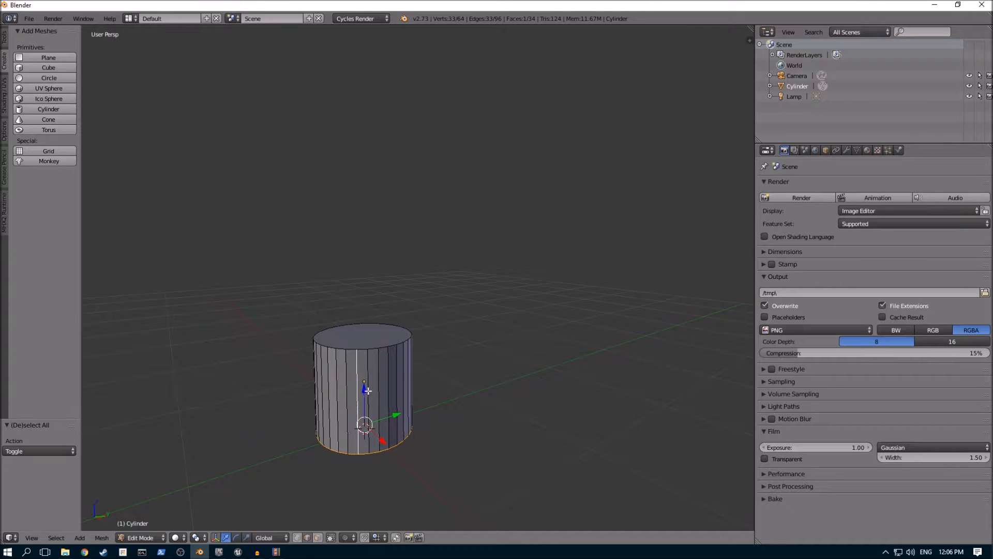
right_click(364, 350, "alt+shift")
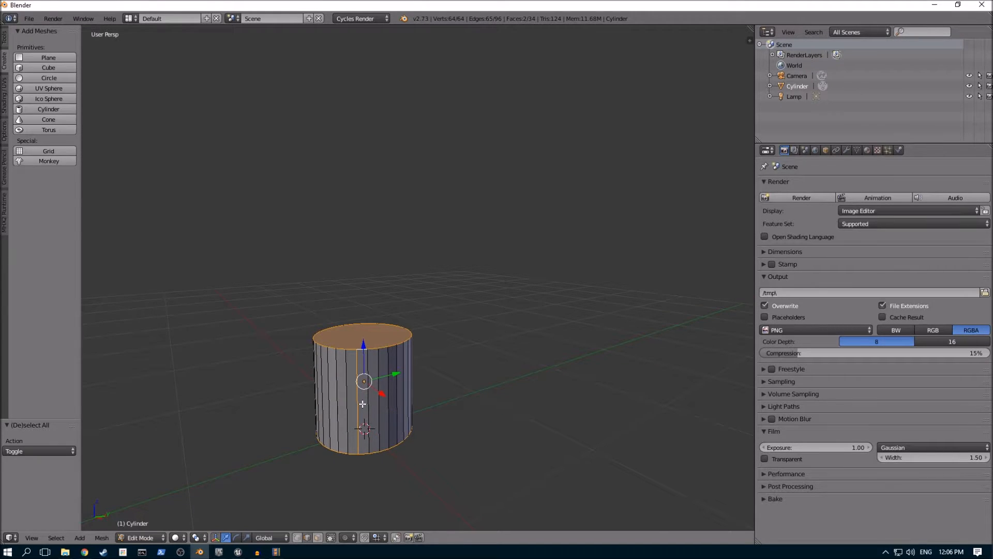
middle_click_drag(325, 412, 522, 423)
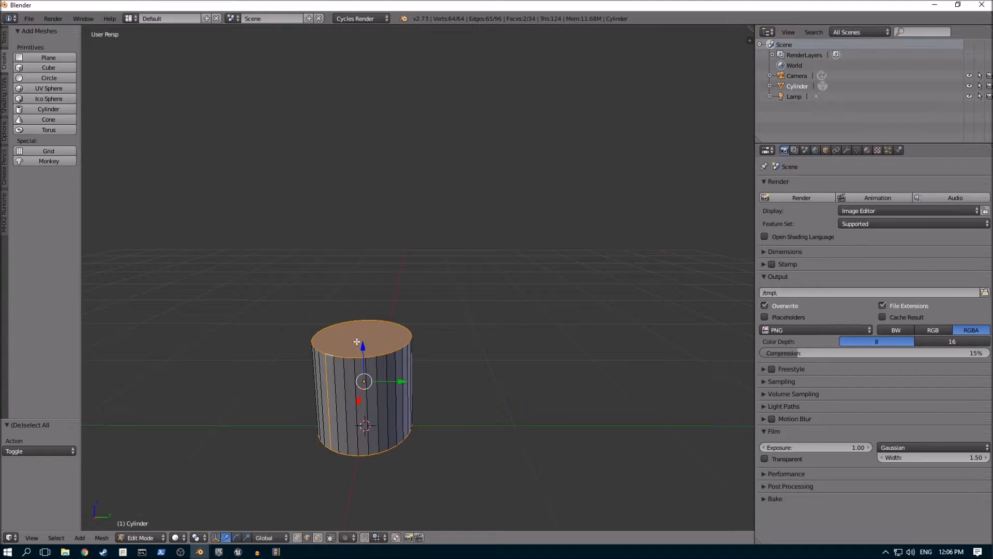
left_click(4, 101)
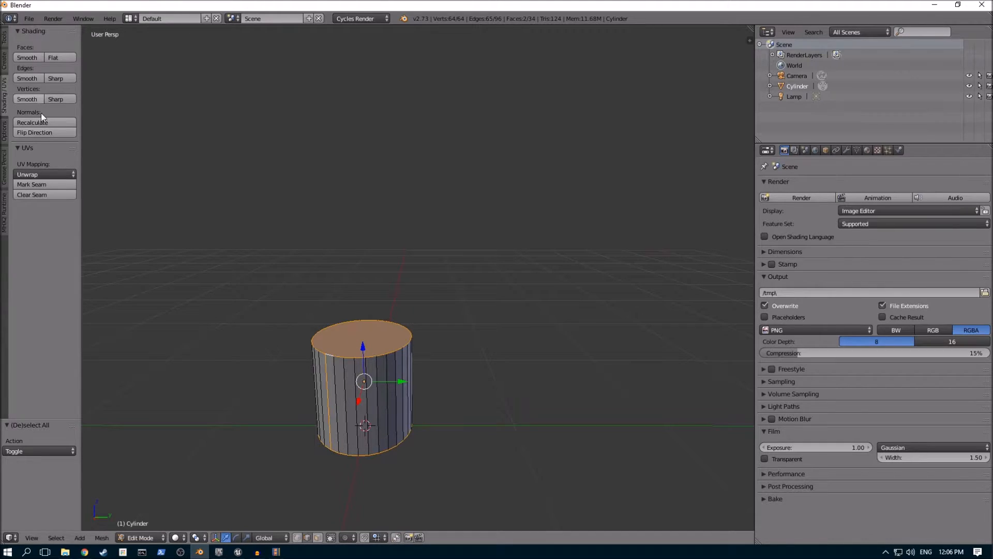
left_click(36, 184)
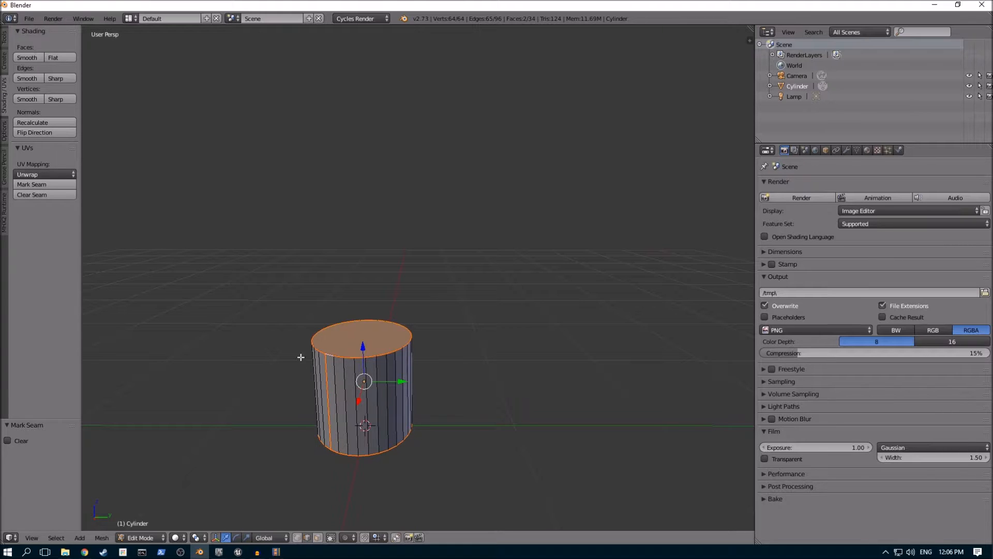
key("a")
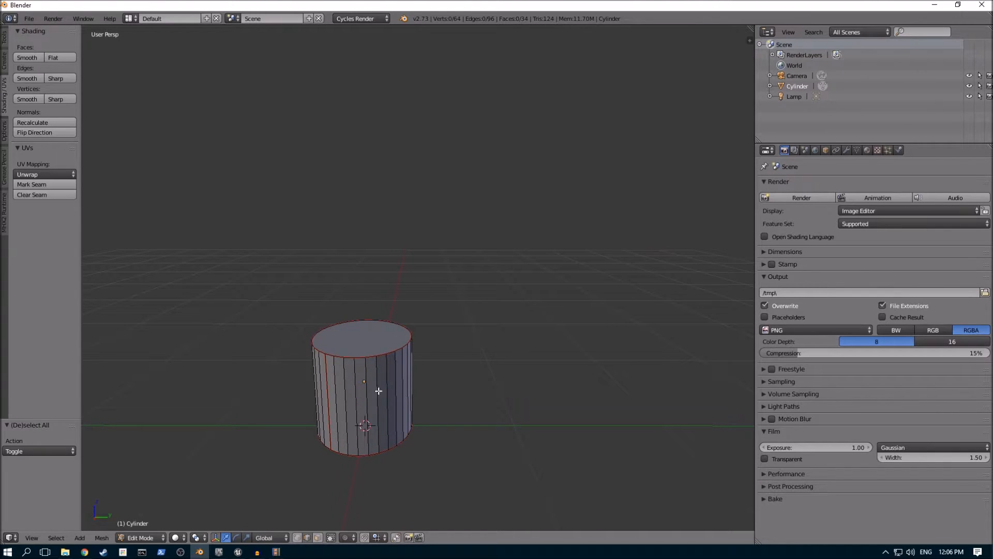
middle_click_drag(466, 395, 383, 361)
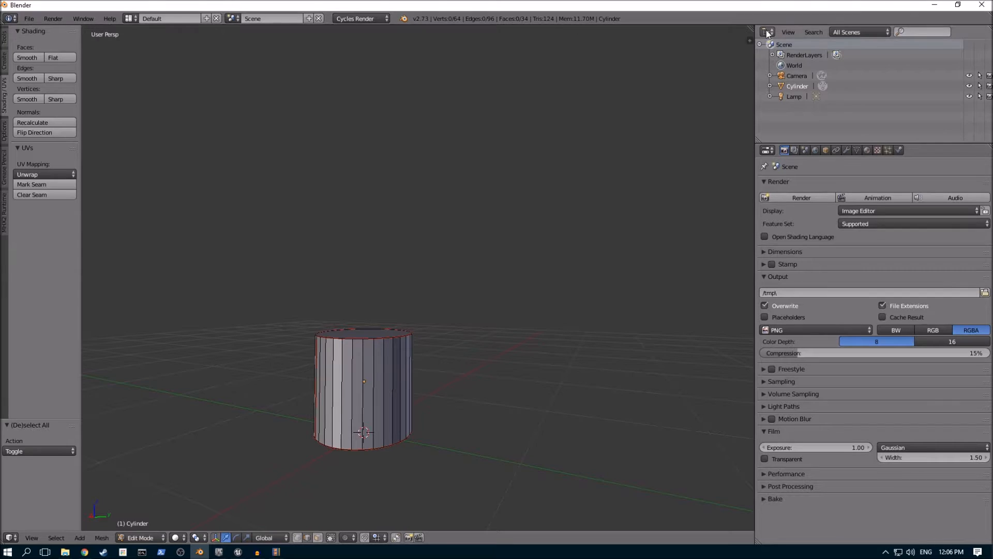
Step: Split the 3D view into two stacked areas and make the lower one a UV/Image Editor with the Render Result unlinked
left_click_drag(749, 27, 662, 311)
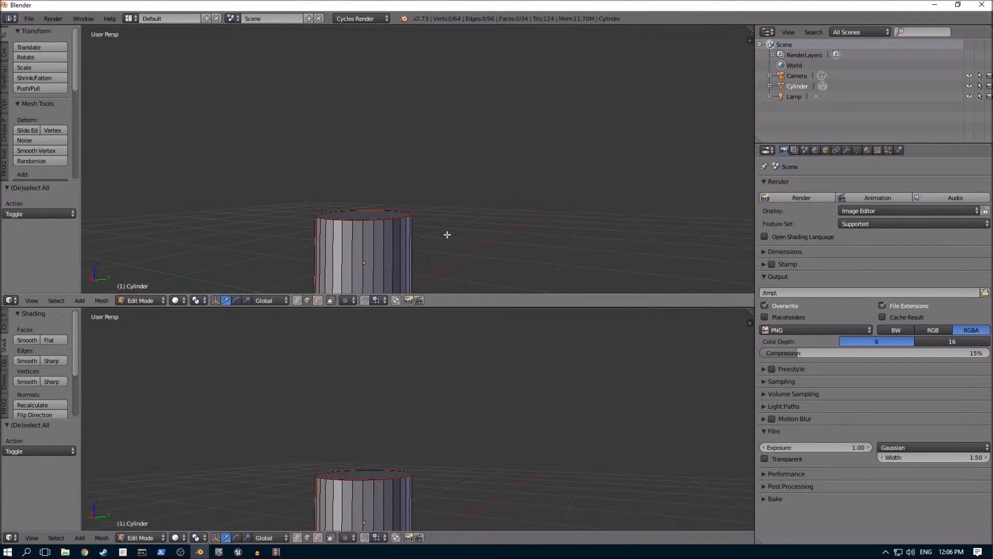
middle_click_drag(409, 261, 462, 110)
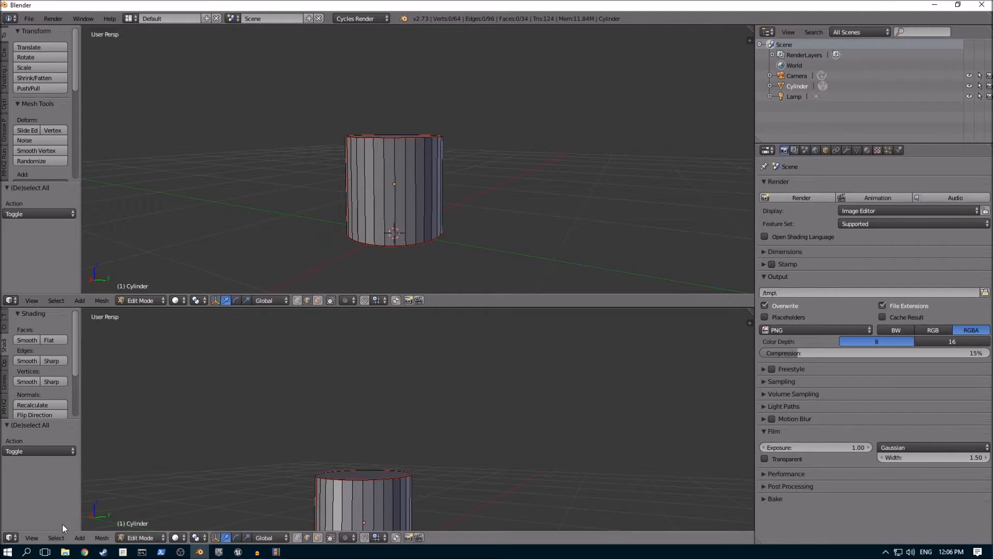
left_click(9, 538)
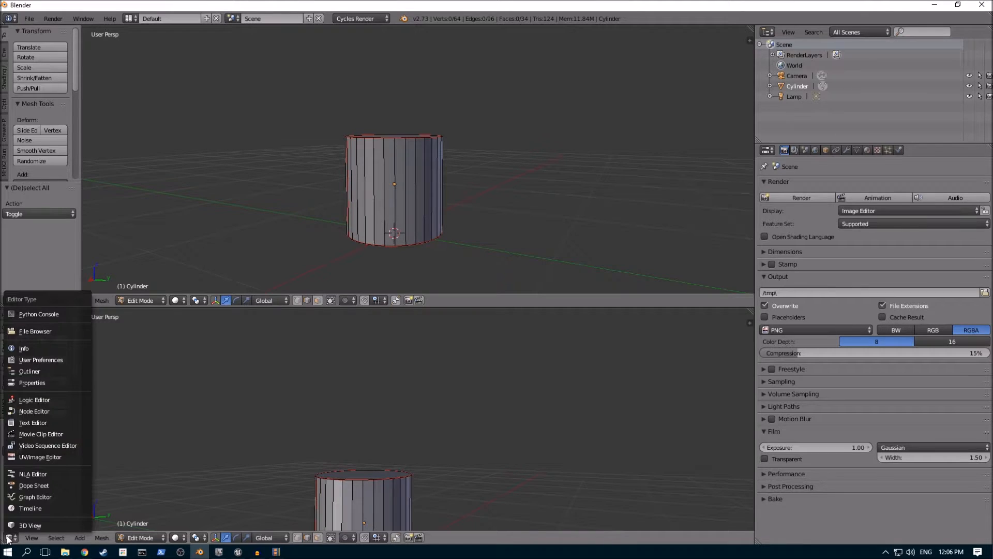
left_click(31, 456)
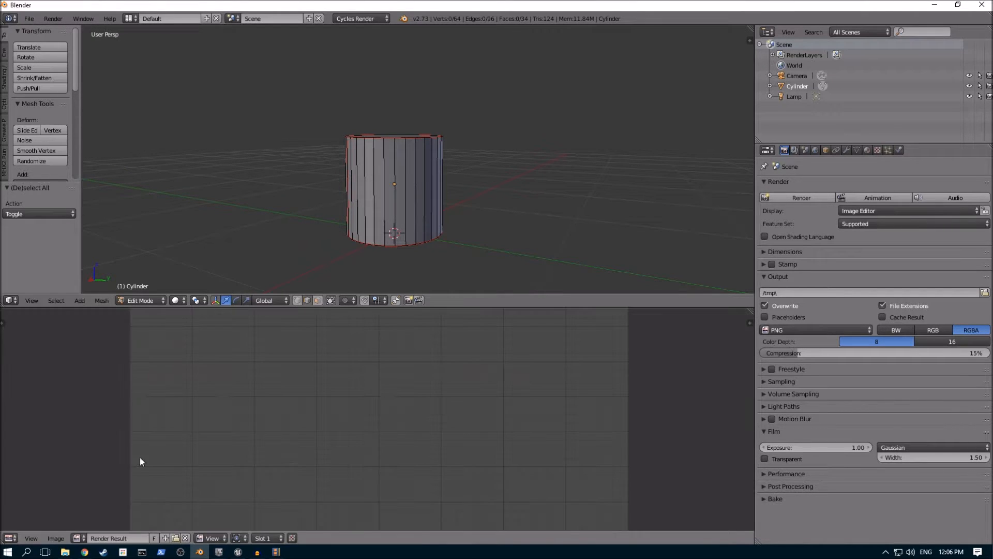
left_click(185, 538)
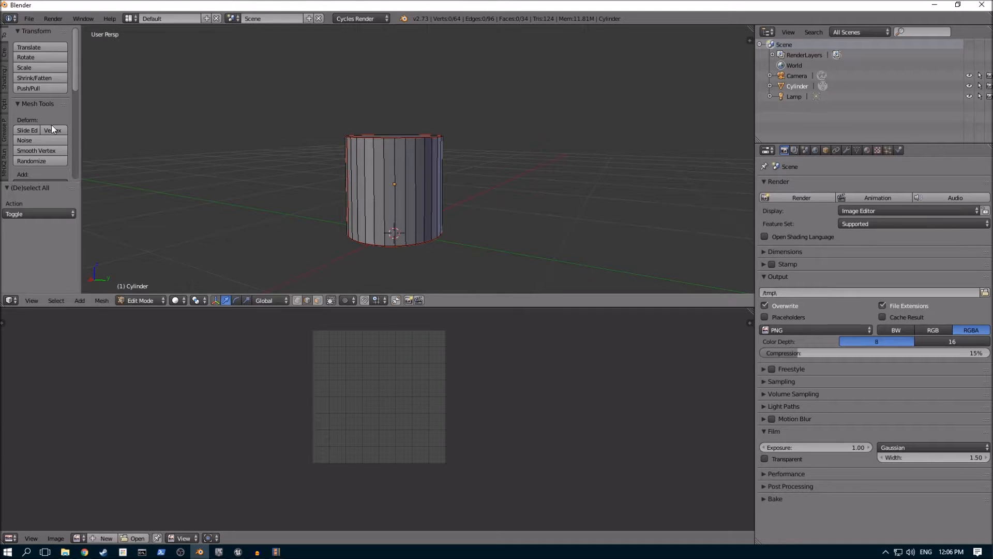
Step: Try to unwrap the cylinder without selecting any of its geometry
left_click(4, 77)
scroll(57, 128, "down", 2)
left_click(40, 151)
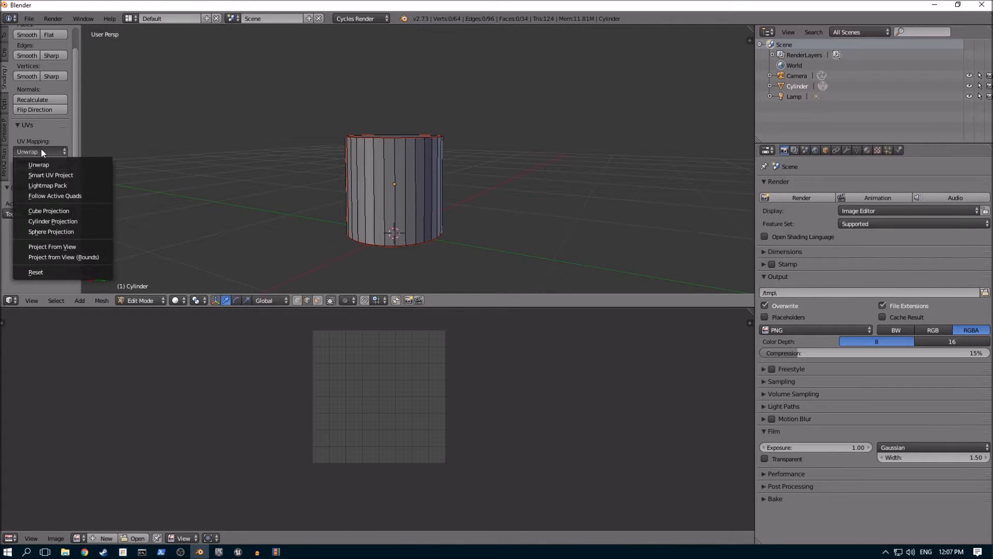
left_click(38, 164)
left_click(33, 151)
left_click(37, 163)
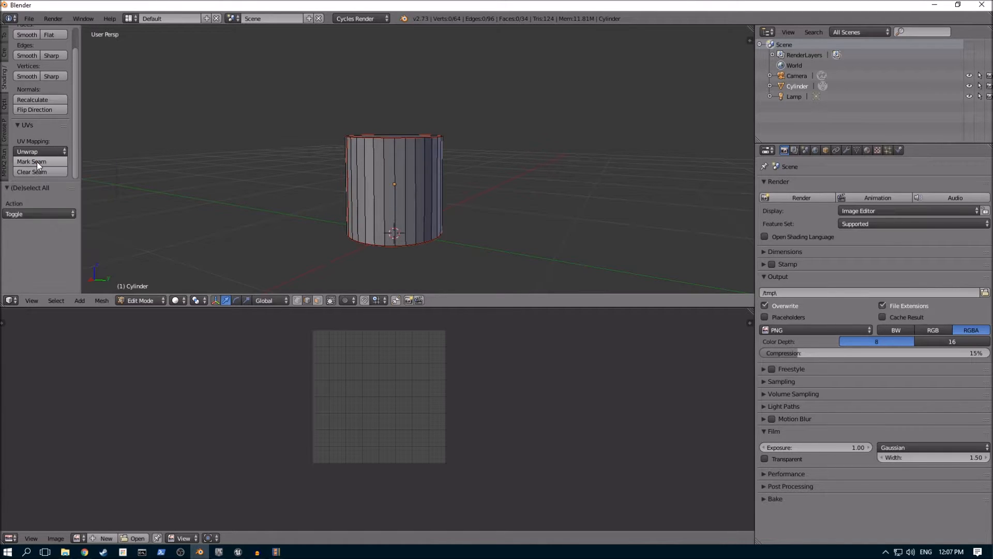
Step: Unwrap the whole cylinder mesh along its marked seams, then deselect everything and return to Object Mode
right_click(387, 147)
key("a")
key("a")
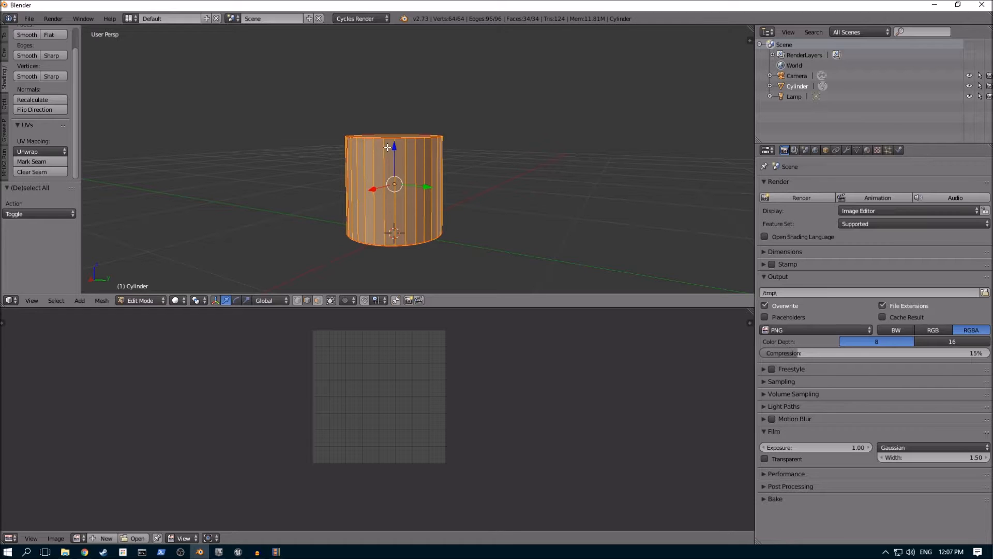
left_click(37, 147)
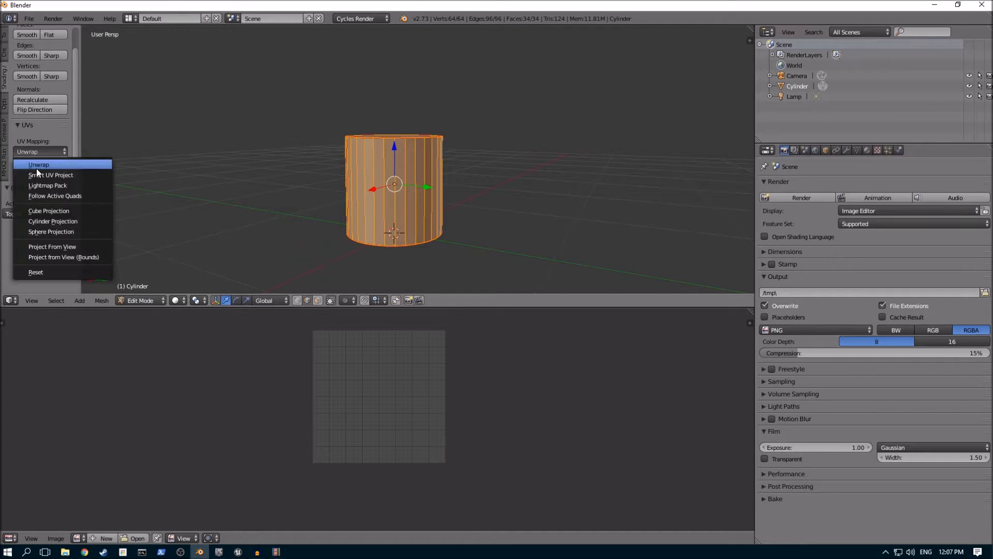
left_click(37, 169)
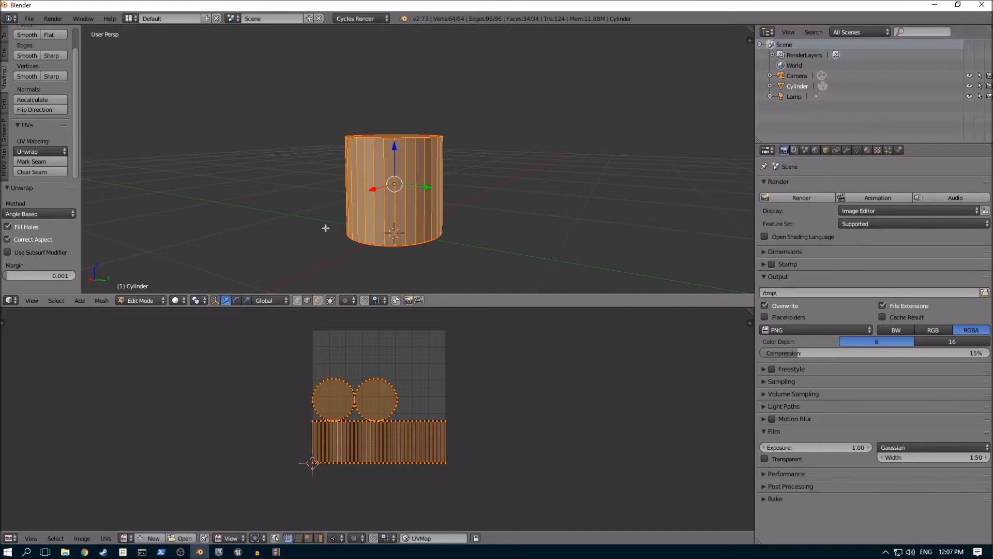
key("a")
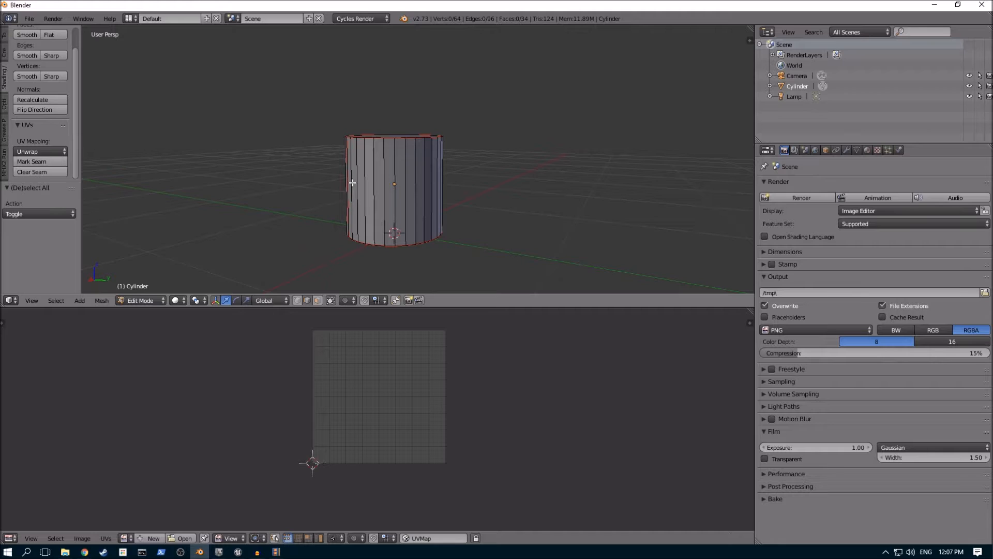
key("Tab")
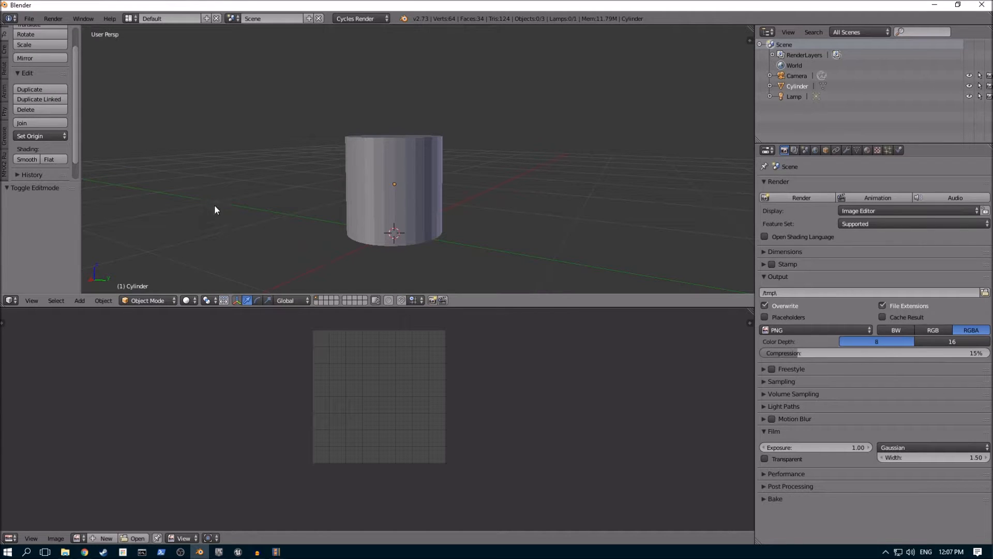
Step: Try to apply the cylinder's scale and location without selecting the object
key("ctrl+a")
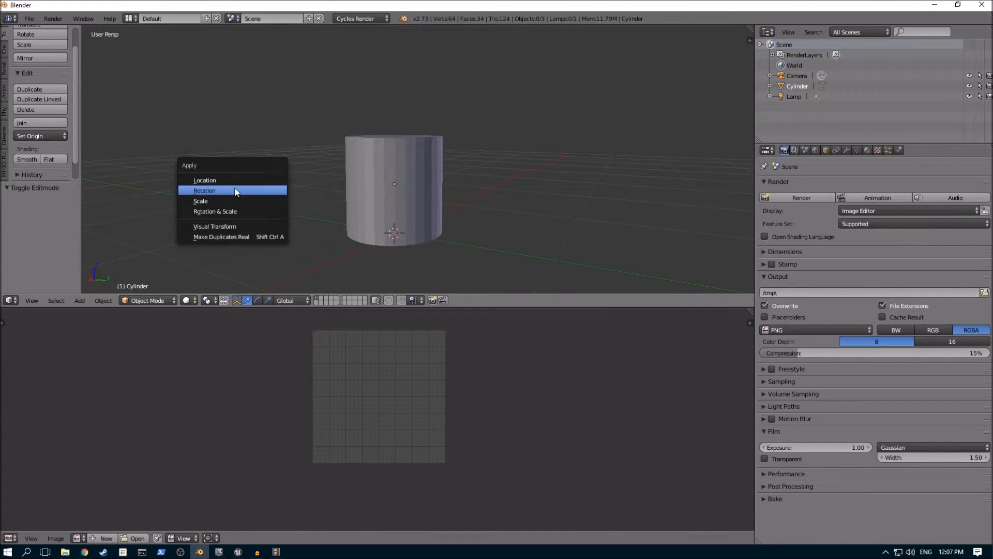
left_click(231, 201)
key("ctrl+a")
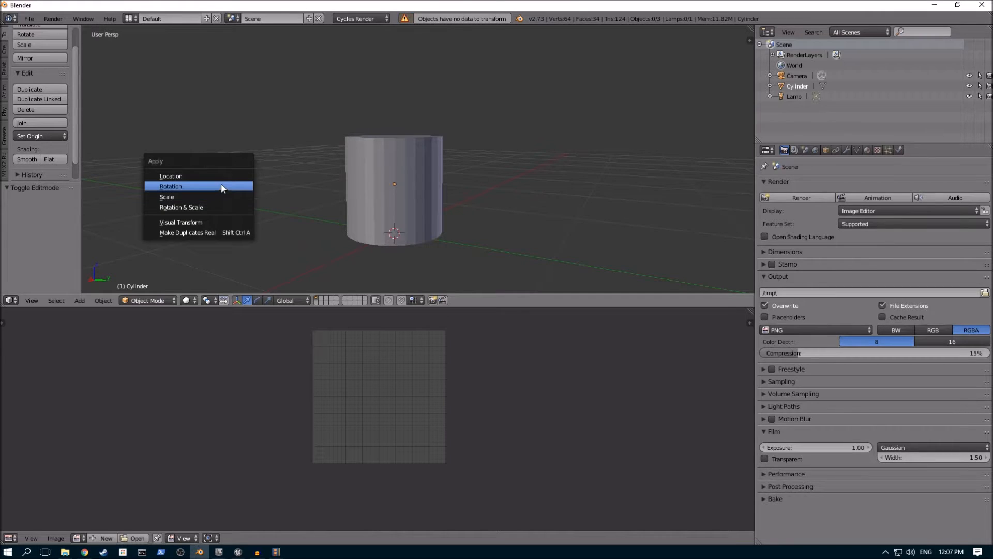
left_click(222, 175)
key("ctrl+a")
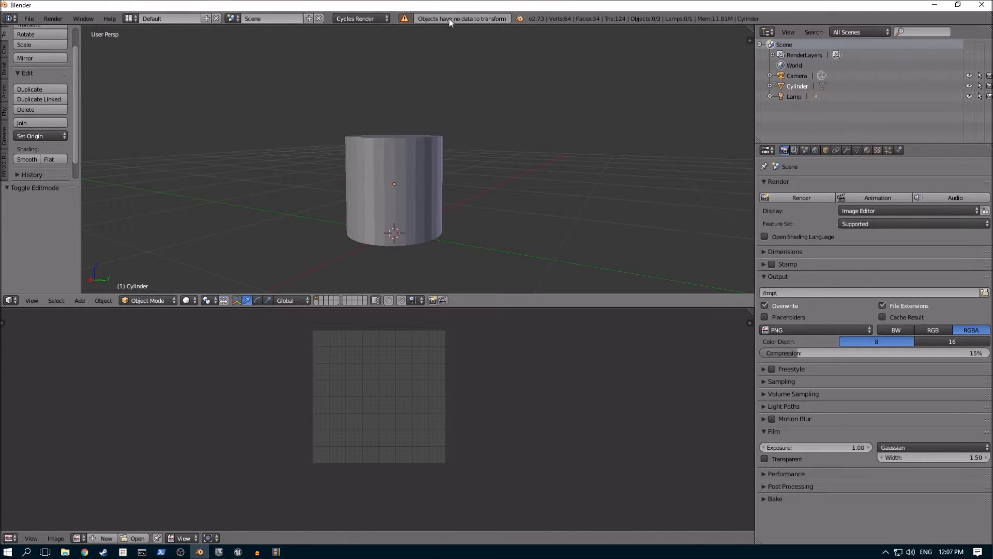
Step: Select the cylinder and apply its scale and its location
right_click(393, 155)
key("ctrl+a")
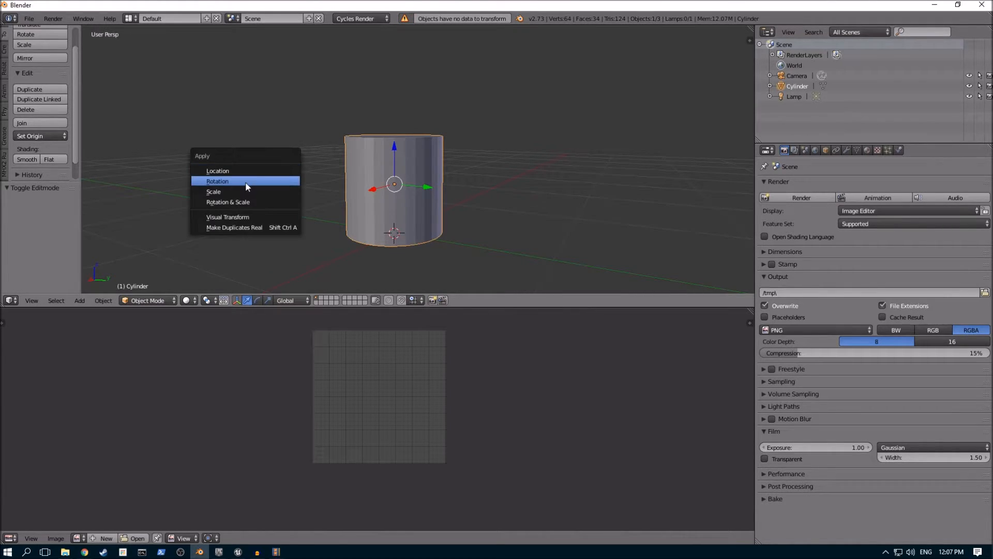
left_click(244, 191)
key("ctrl+a")
left_click(224, 172)
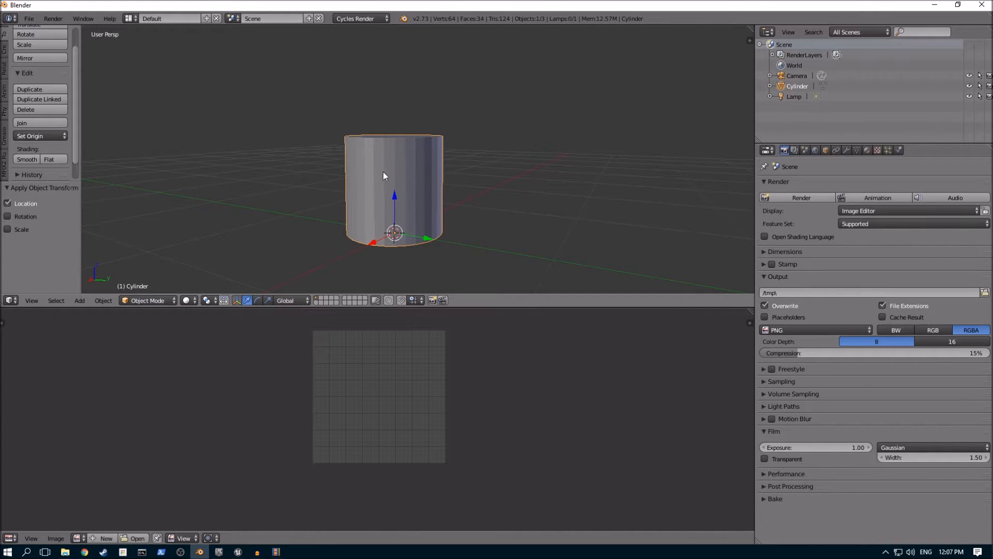
Step: Unwrap the entire cylinder mesh again in Edit Mode, then leave all of its geometry deselected
key("Tab")
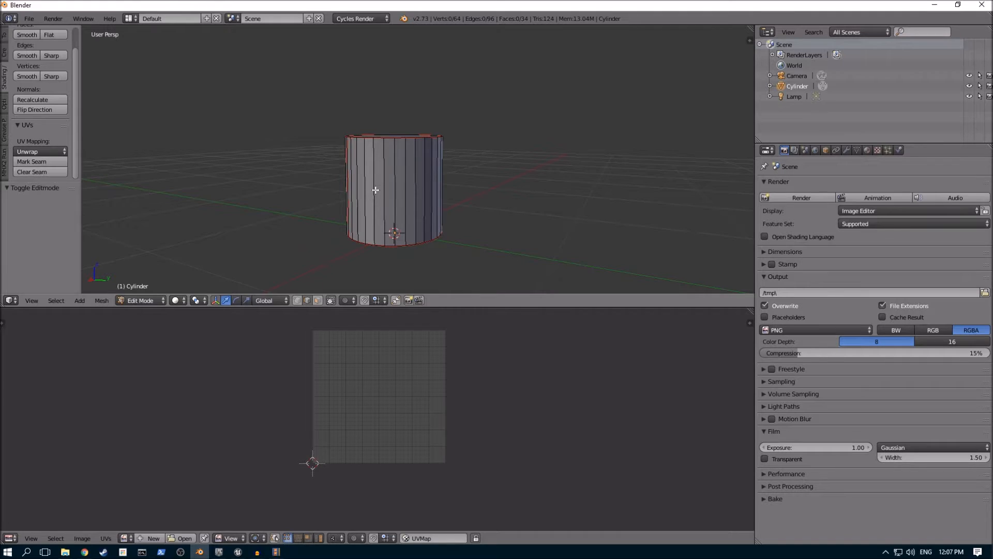
key("a")
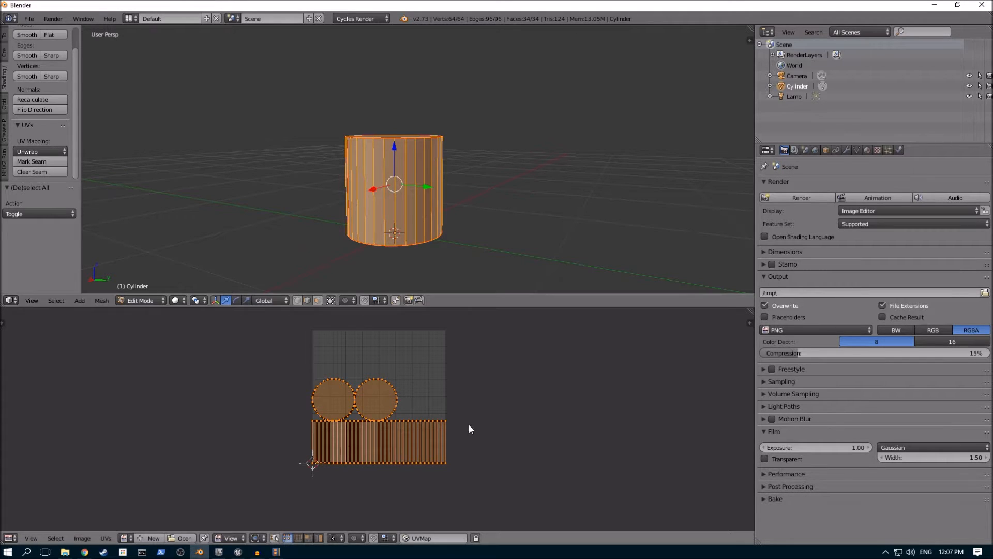
left_click(37, 154)
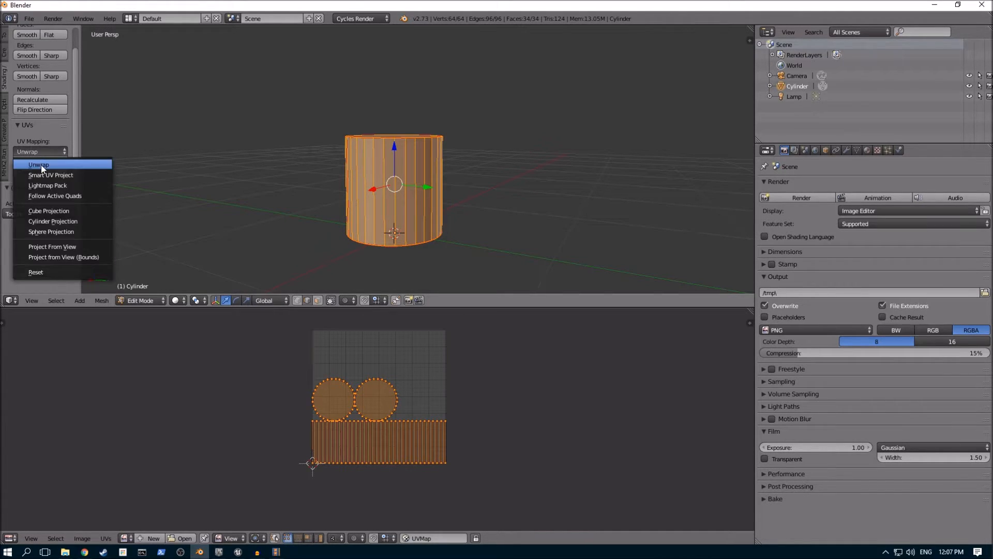
left_click(41, 165)
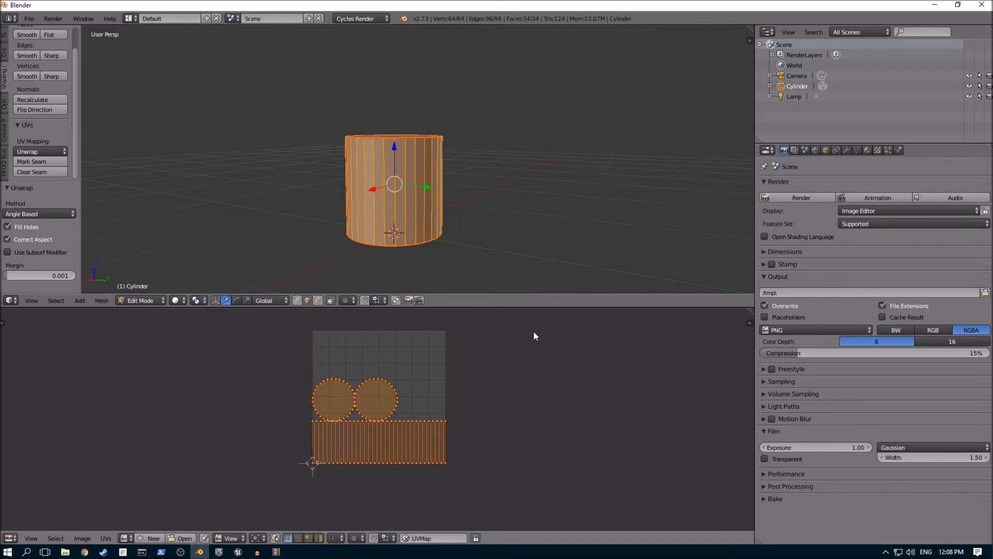
key("a")
middle_click_drag(399, 155, 398, 167)
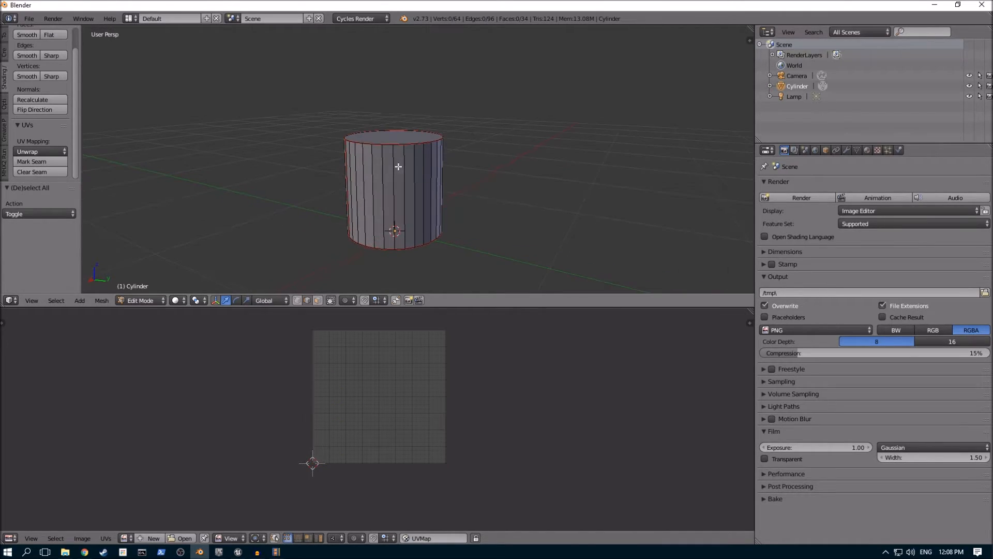
Step: Merge the two stacked areas into one and make the remaining area a 3D View
left_click_drag(749, 316, 740, 44)
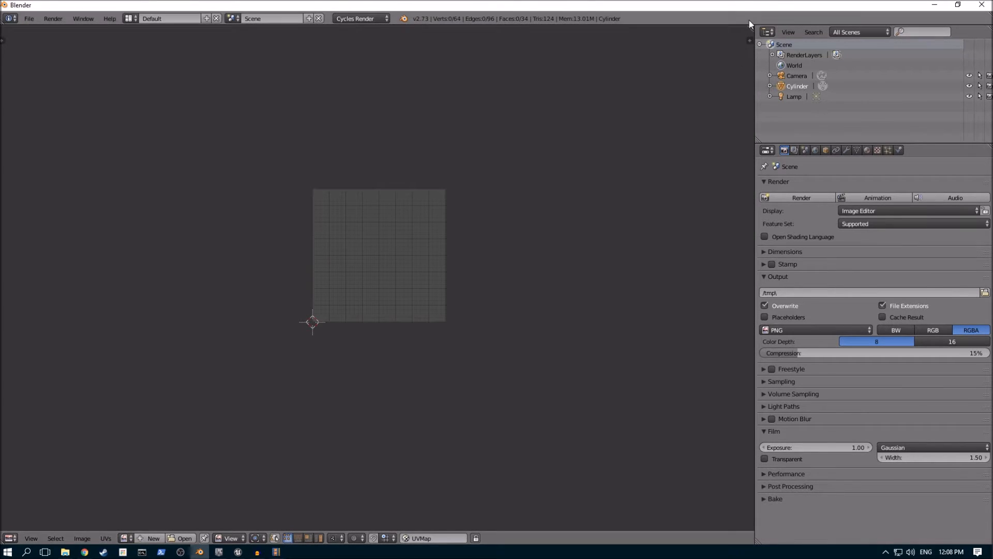
left_click(11, 538)
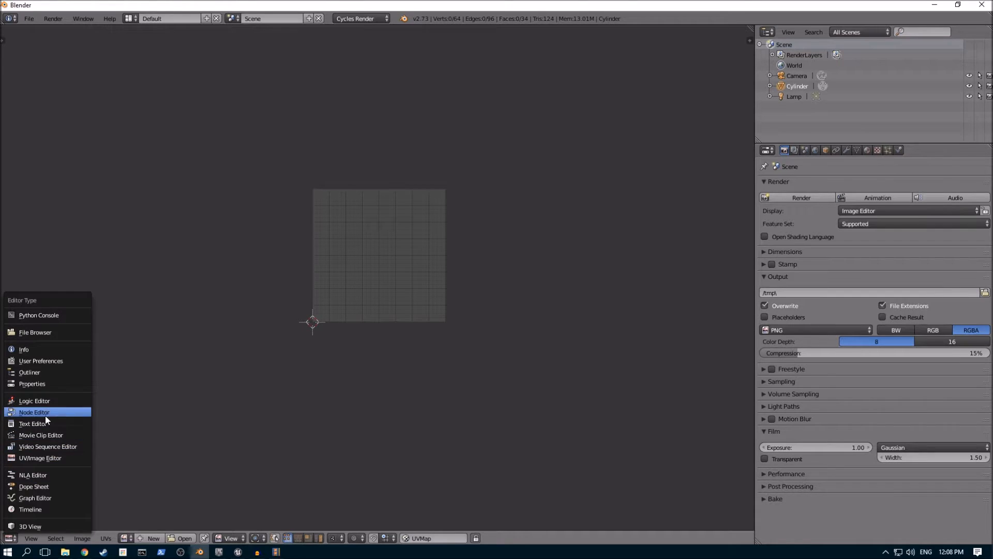
left_click(30, 527)
mouse_move(376, 404)
middle_mouse_down()
mouse_move(388, 395)
mouse_move(344, 395)
middle_mouse_up()
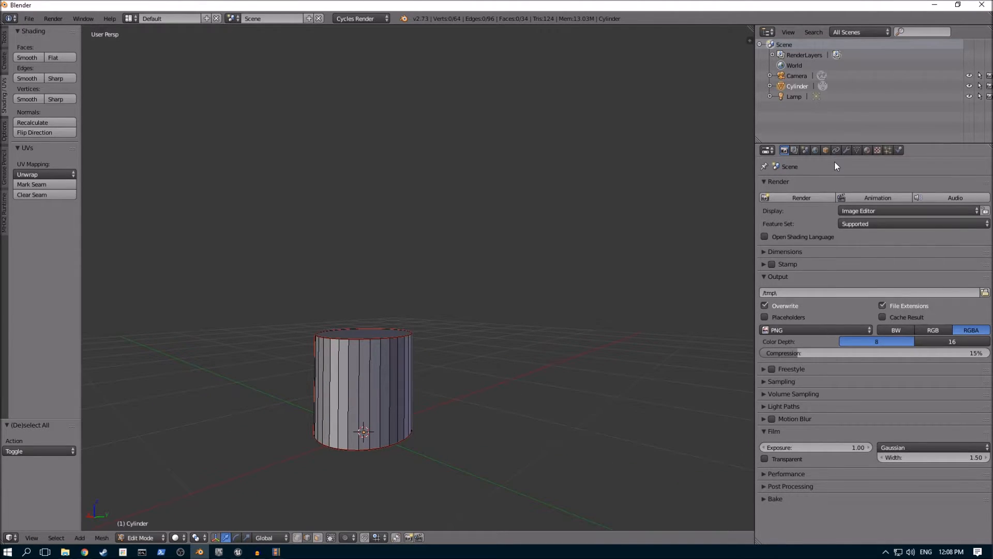
Step: Create a new material on the cylinder and name it Grass
left_click(868, 150)
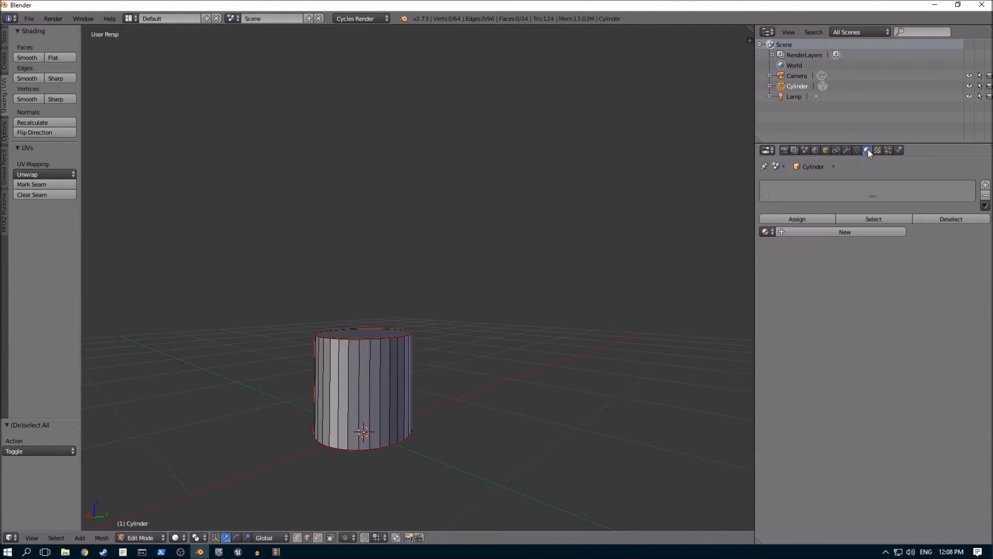
right_click(360, 356)
key("a")
left_click(985, 196)
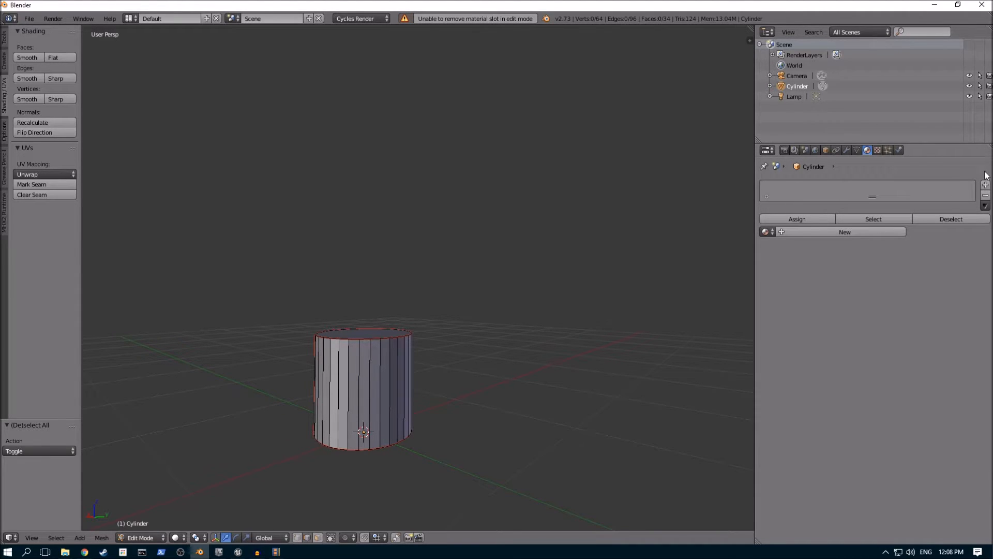
left_click(985, 185)
left_click(811, 229)
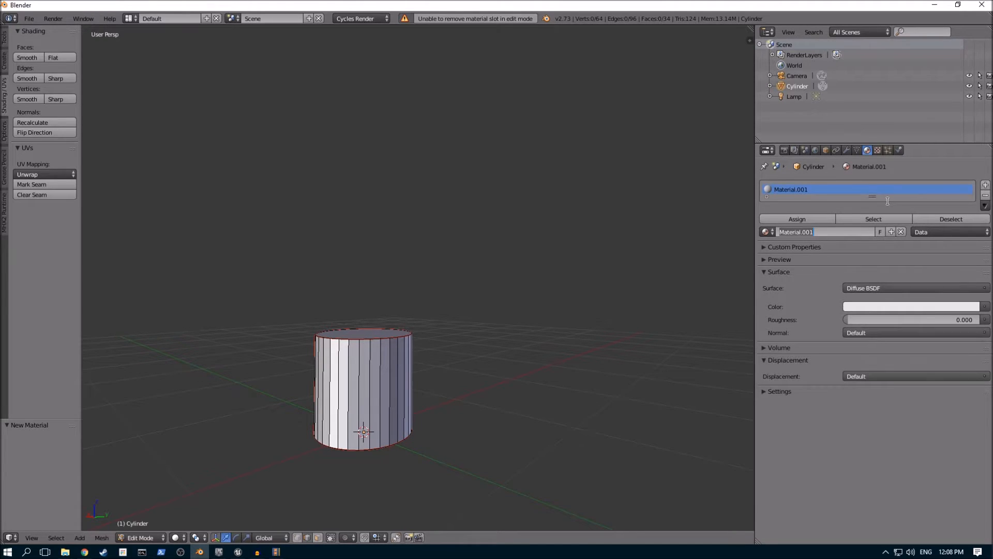
type("Grass")
key("Return")
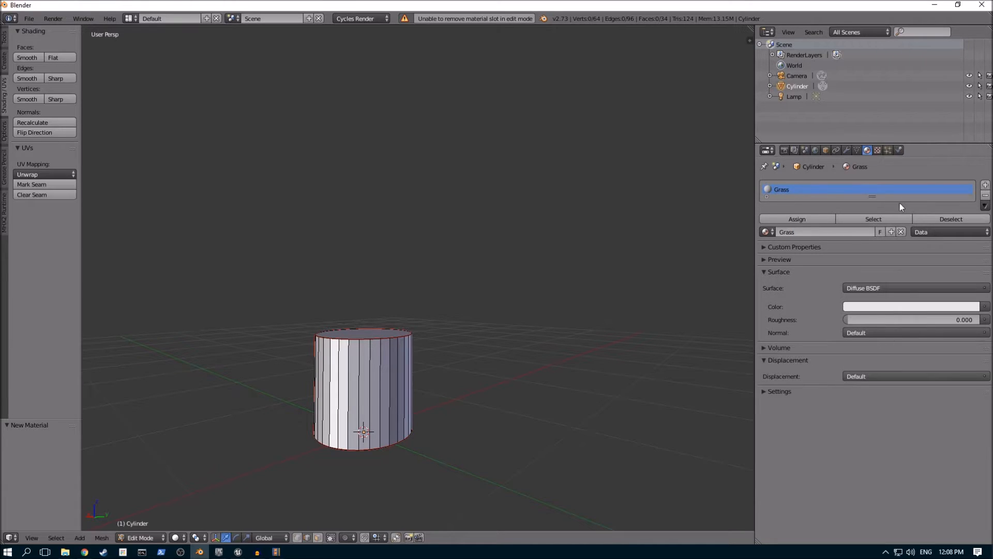
Step: Add a second material slot to the cylinder with a new material named Wood
left_click(986, 185)
left_click(807, 234)
left_click(810, 234)
type("Wood")
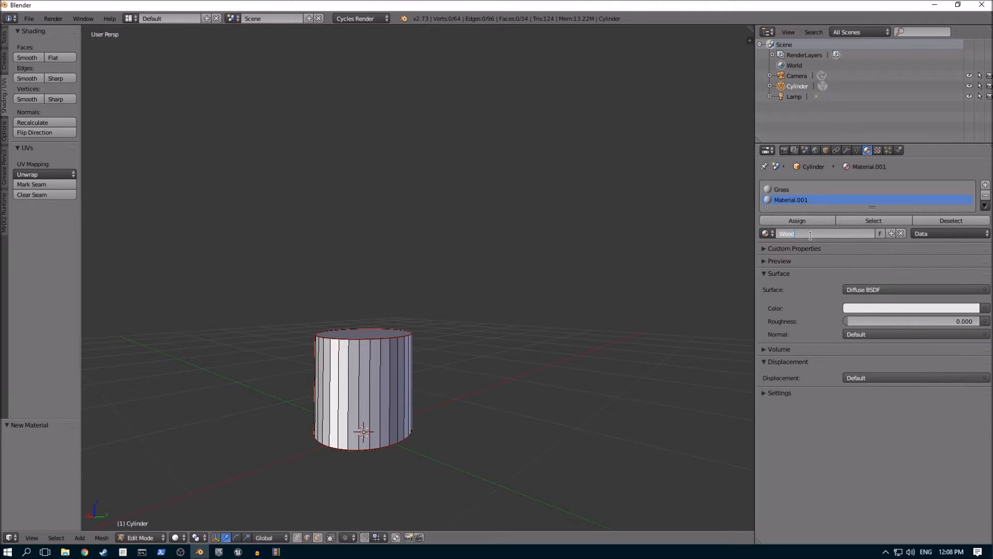
key("Return")
Step: Set the Wood material's viewport color to red (R 0.800, G 0.003, B 0.000)
left_click(771, 393)
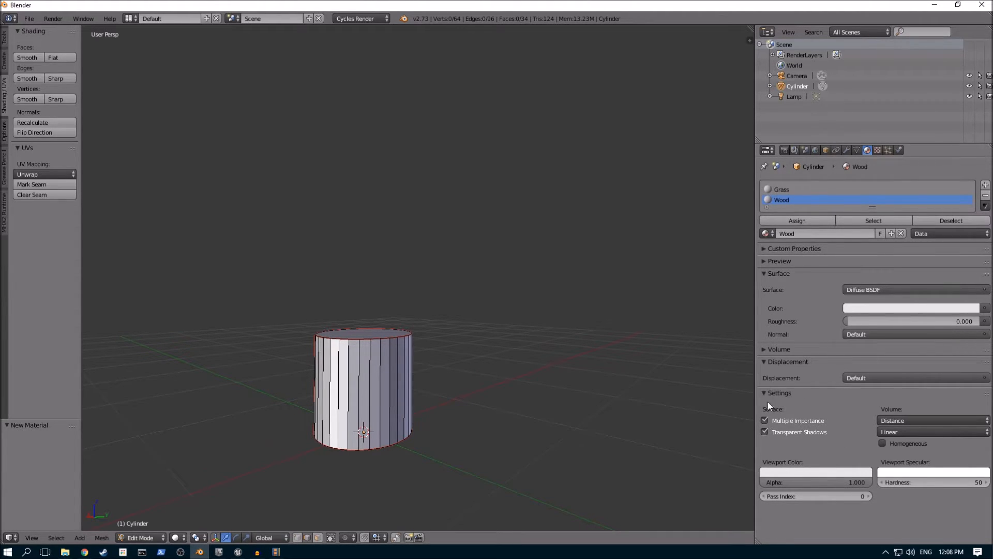
left_click(785, 472)
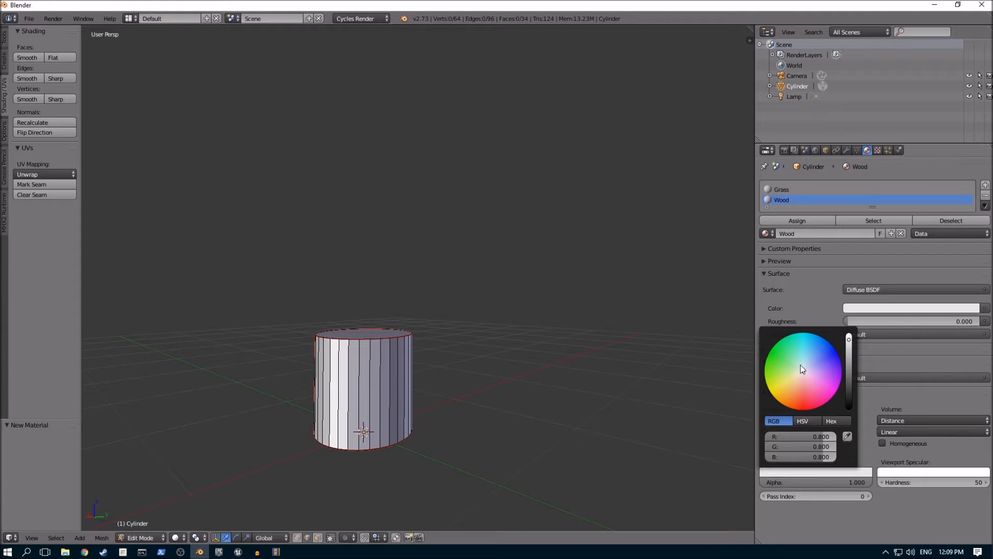
left_click_drag(801, 374, 802, 411)
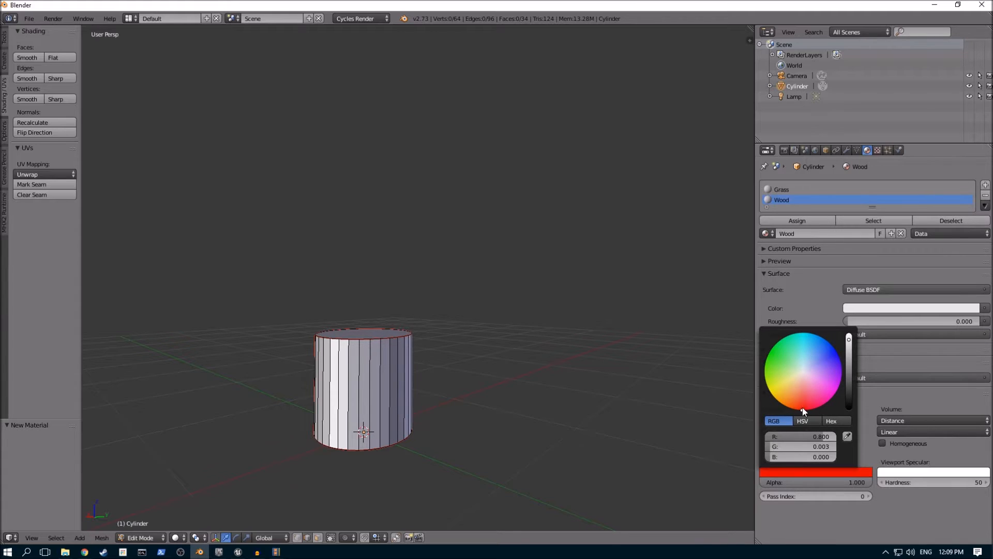
Step: Set the Grass material's viewport color to green (R 0.020, G 0.800, B 0.061) and collapse its surface settings
left_click(784, 190)
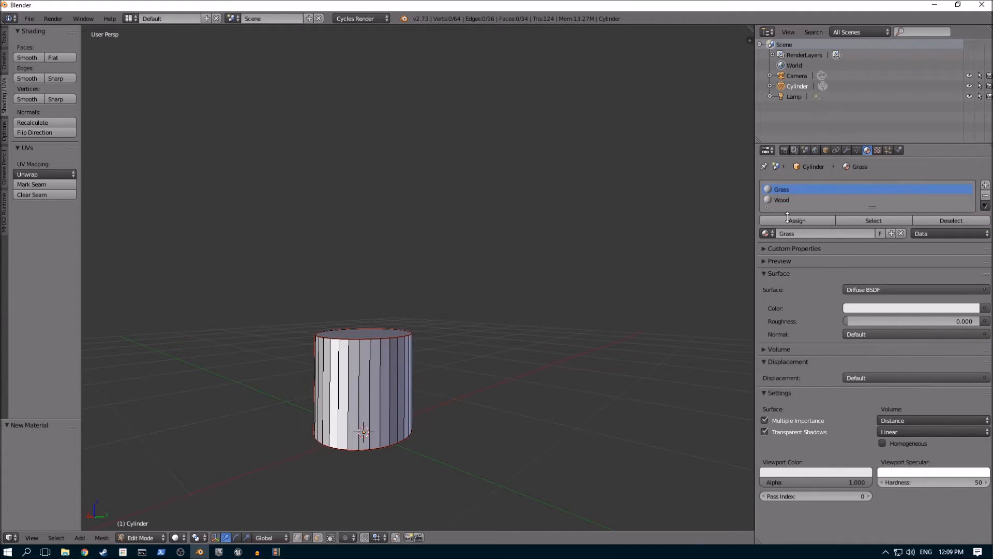
left_click(803, 472)
left_click_drag(800, 373, 781, 353)
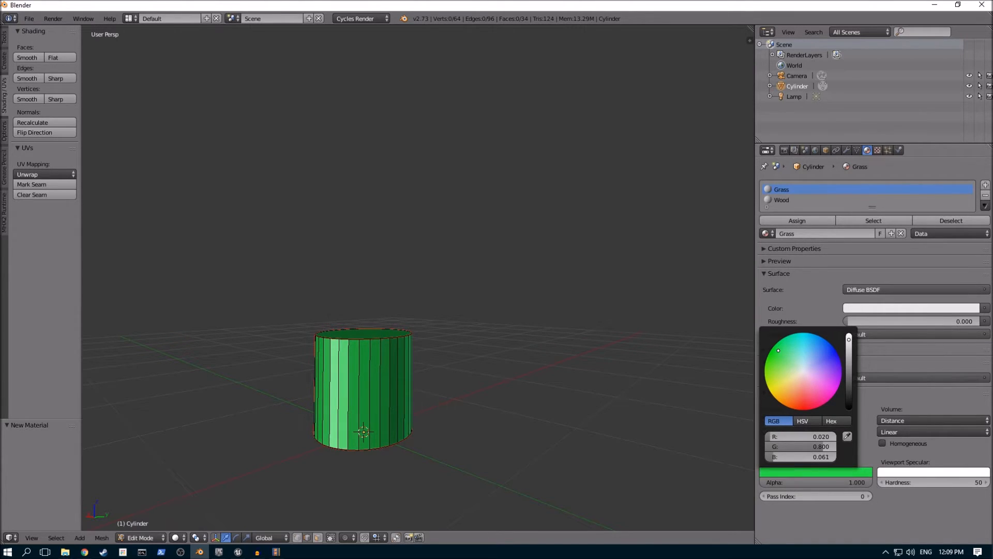
left_click(803, 274)
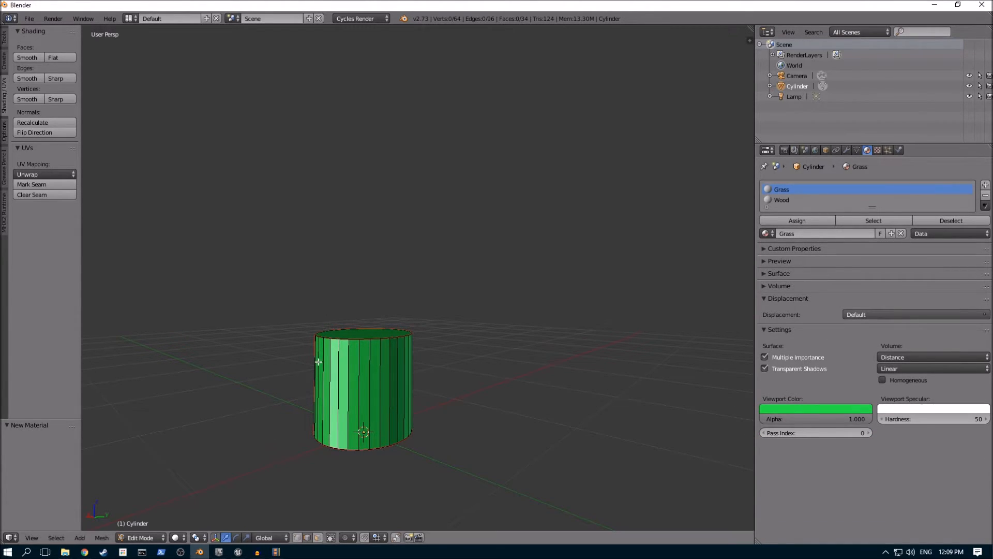
middle_click_drag(340, 358, 344, 372)
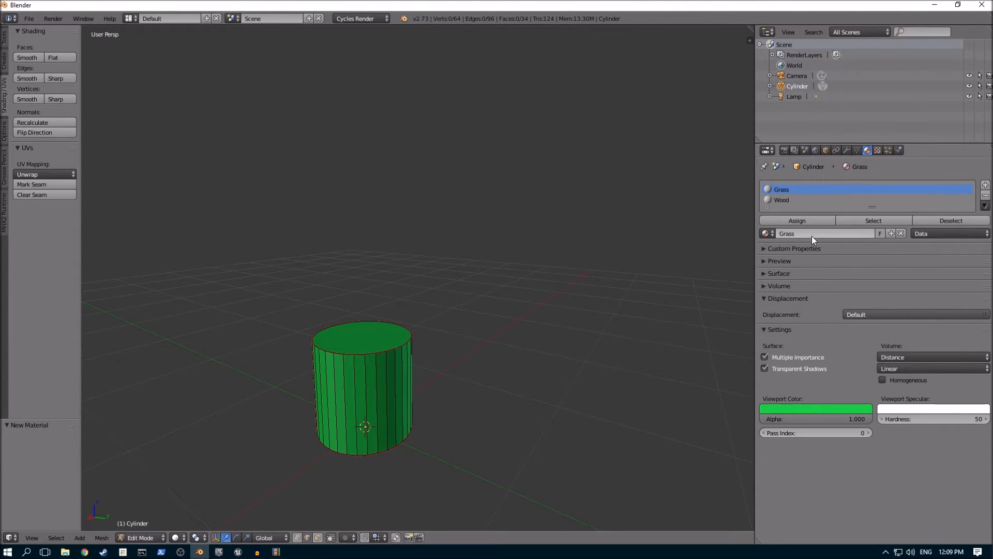
Step: In face select mode, select all of the cylinder's side faces and its bottom face, excluding the top cap, and assign the Wood material to them
left_click(783, 200)
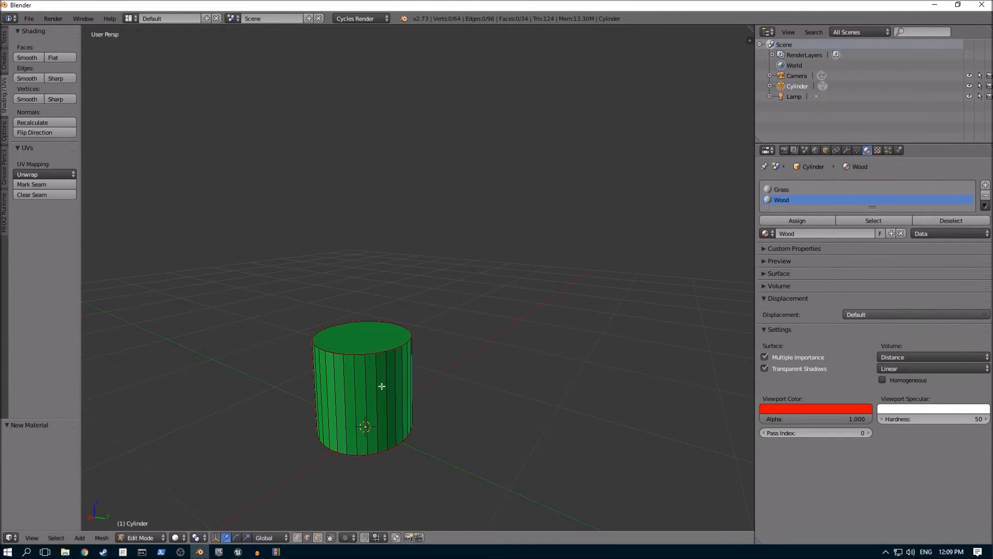
left_click(318, 538)
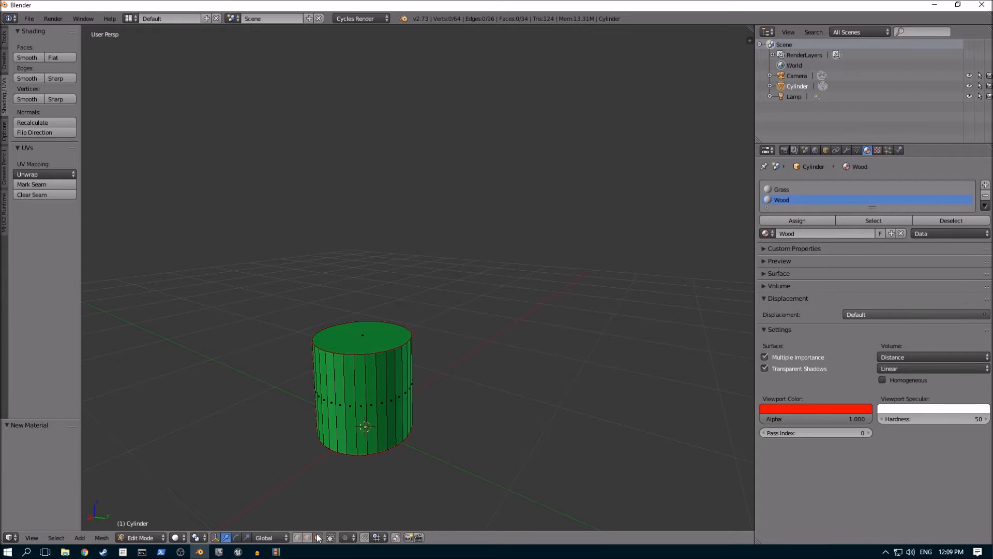
right_click(352, 383)
right_click(343, 392, "shift")
right_click(332, 392, "shift")
right_click(318, 392, "shift")
right_click(316, 393, "shift")
middle_click_drag(317, 394, 392, 401)
right_click(342, 400, "shift")
right_click(331, 401, "shift")
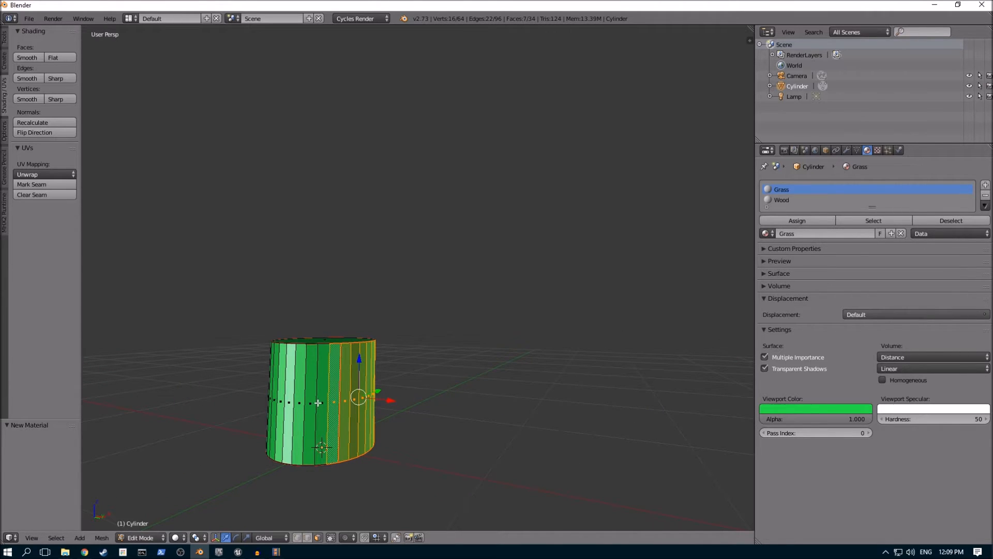
right_click(321, 402, "shift")
right_click(309, 402, "shift")
right_click(299, 401, "shift")
right_click(289, 403, "shift")
right_click(279, 401, "shift")
right_click(273, 399, "shift")
middle_click_drag(272, 399, 335, 399)
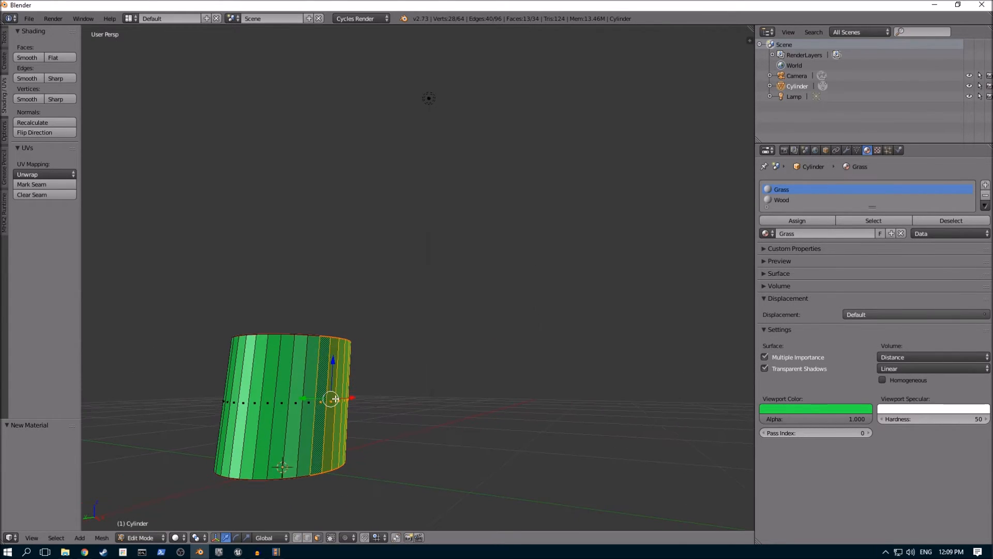
right_click(312, 402, "shift")
right_click(296, 403, "shift")
right_click(282, 404, "shift")
right_click(261, 409, "shift")
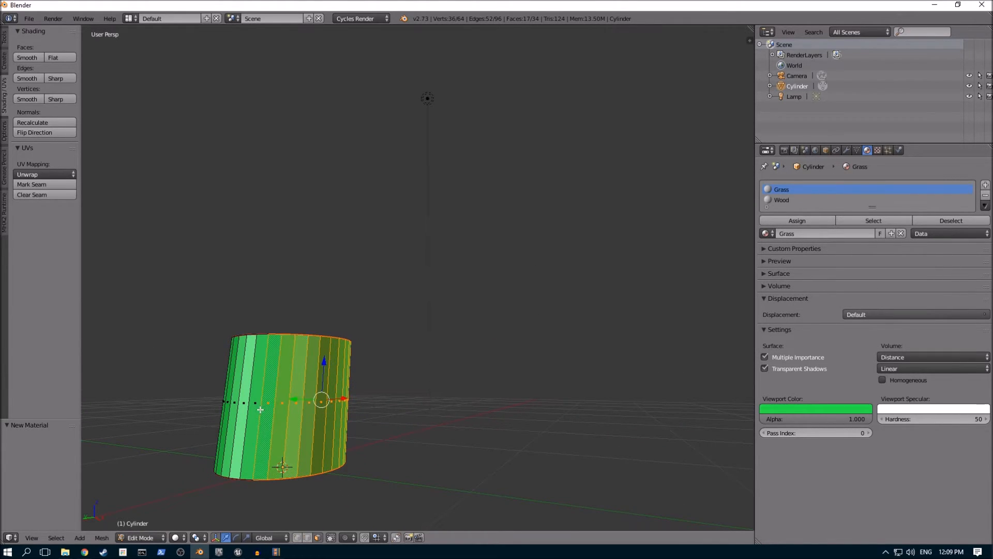
right_click(252, 412, "shift")
right_click(243, 414, "shift")
right_click(227, 418, "shift")
right_click(235, 427, "shift")
middle_click_drag(235, 427, 316, 425)
right_click(300, 425, "shift")
right_click(285, 426, "shift")
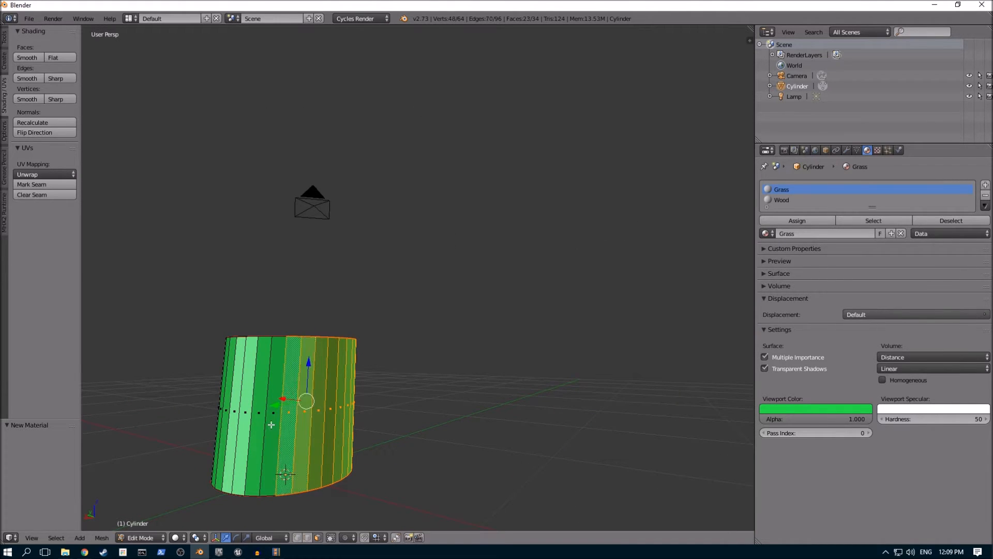
right_click(272, 424, "shift")
right_click(259, 421, "shift")
right_click(246, 422, "shift")
right_click(234, 422, "shift")
middle_click_drag(234, 421, 303, 415)
right_click(303, 415, "shift")
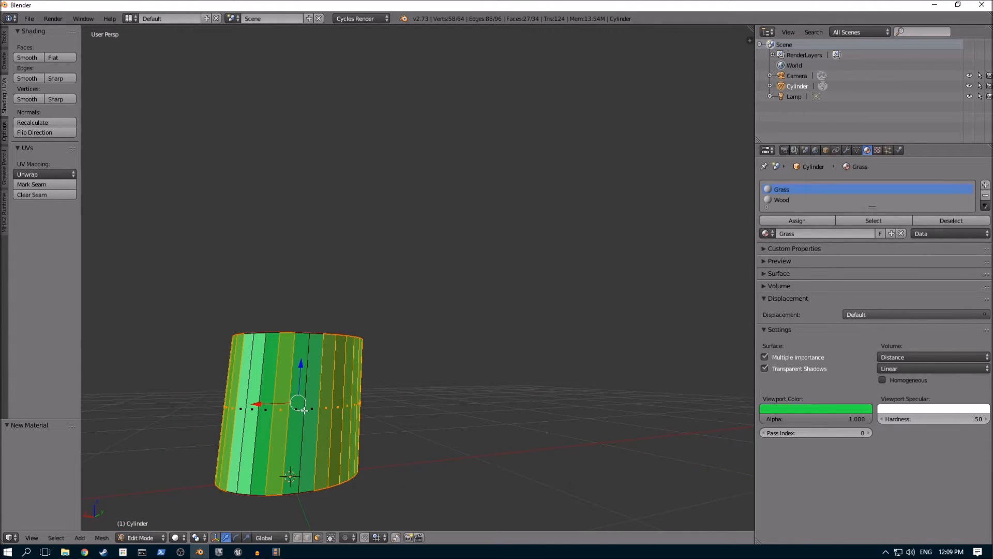
right_click(305, 411, "shift")
right_click(292, 422, "shift")
right_click(269, 424, "shift")
right_click(256, 423, "shift")
right_click(241, 423, "shift")
middle_click_drag(302, 471, 625, 509)
right_click(269, 454, "shift")
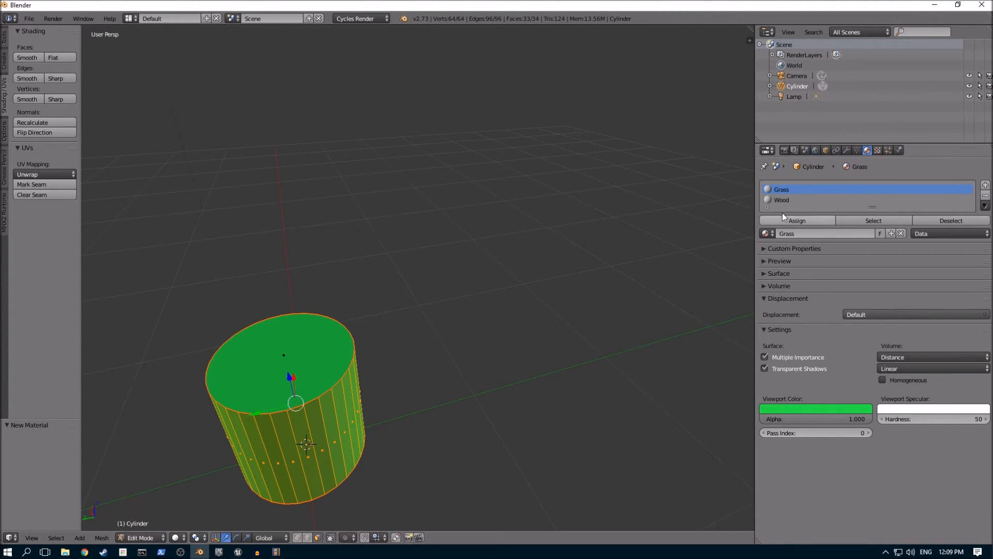
left_click(784, 198)
left_click(798, 220)
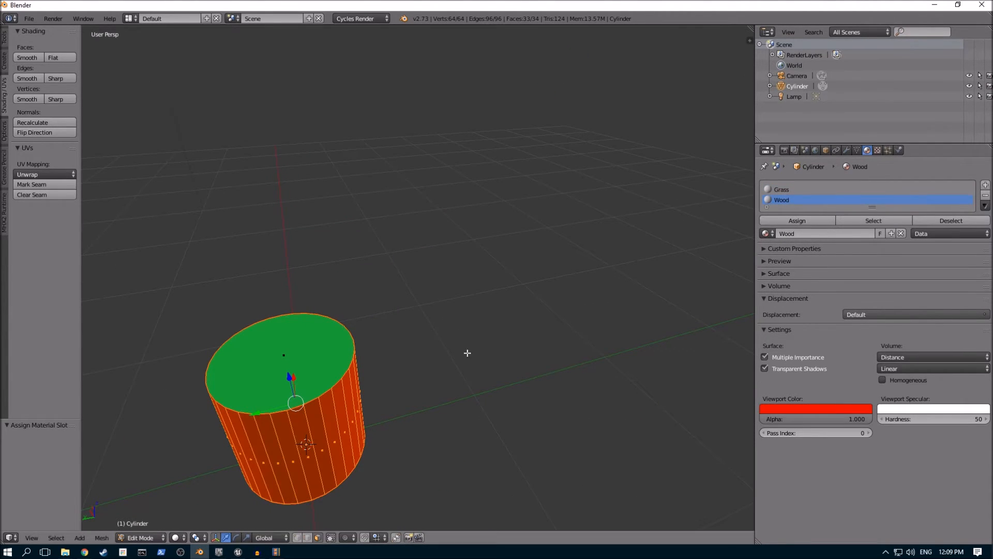
middle_click_drag(322, 421, 384, 395)
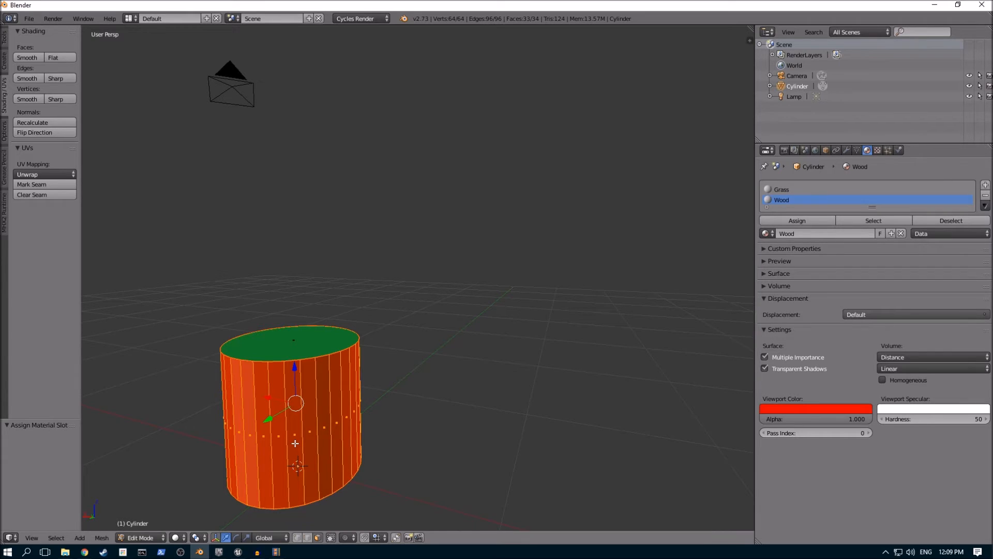
Step: Start an FBX export of the scene with the scale set to 100.00 and the forward axis to X Forward
left_click(28, 19)
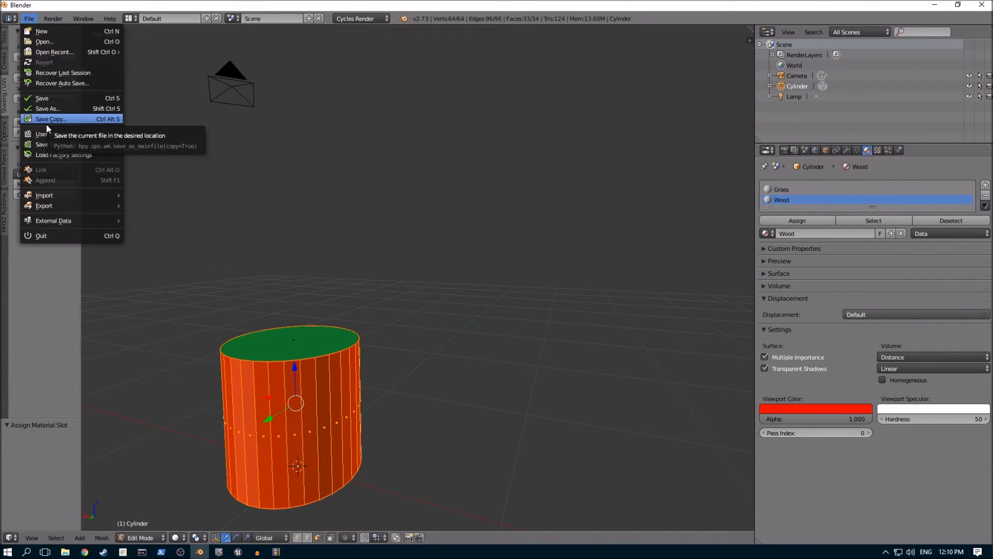
mouse_move(46, 205)
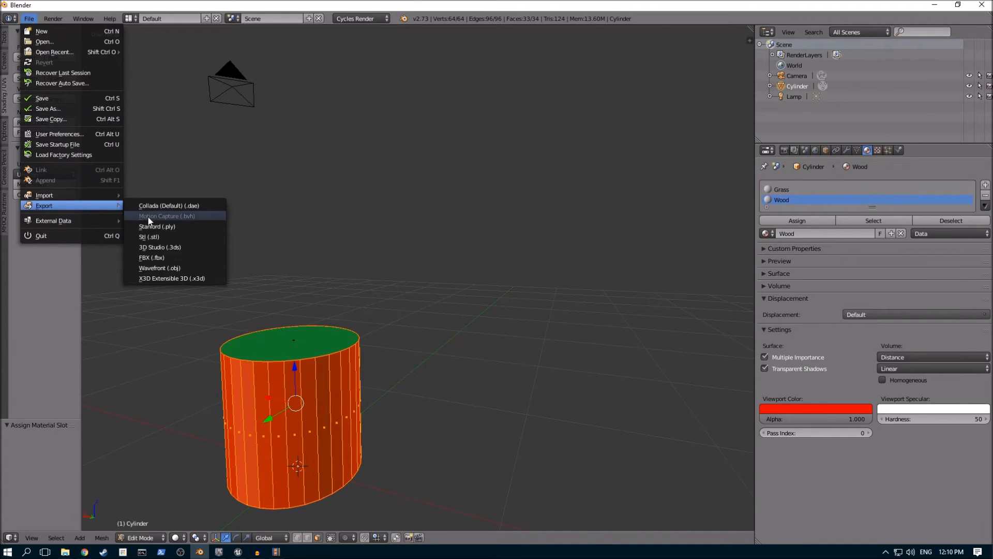
left_click(156, 253)
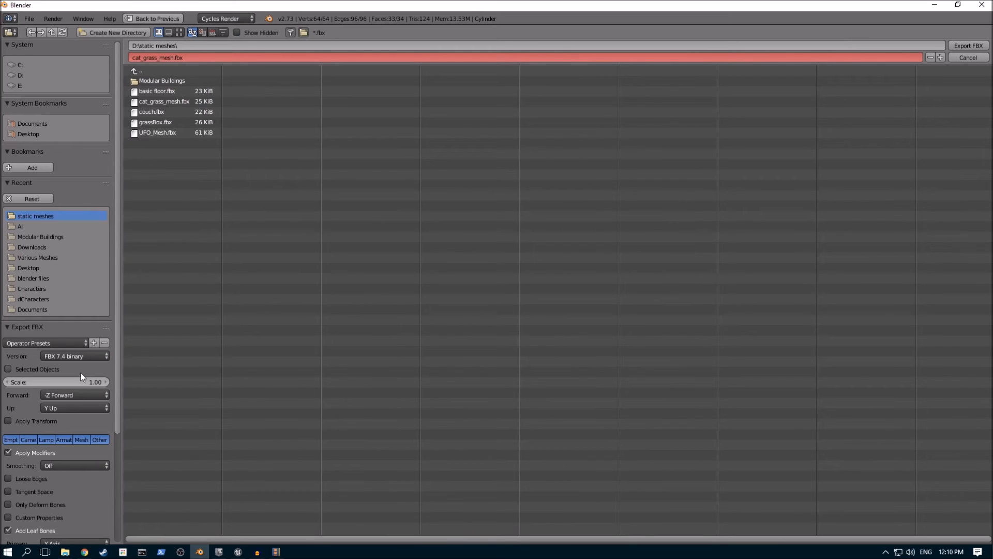
left_click(97, 383)
type("1")
key("Return")
left_click(58, 396)
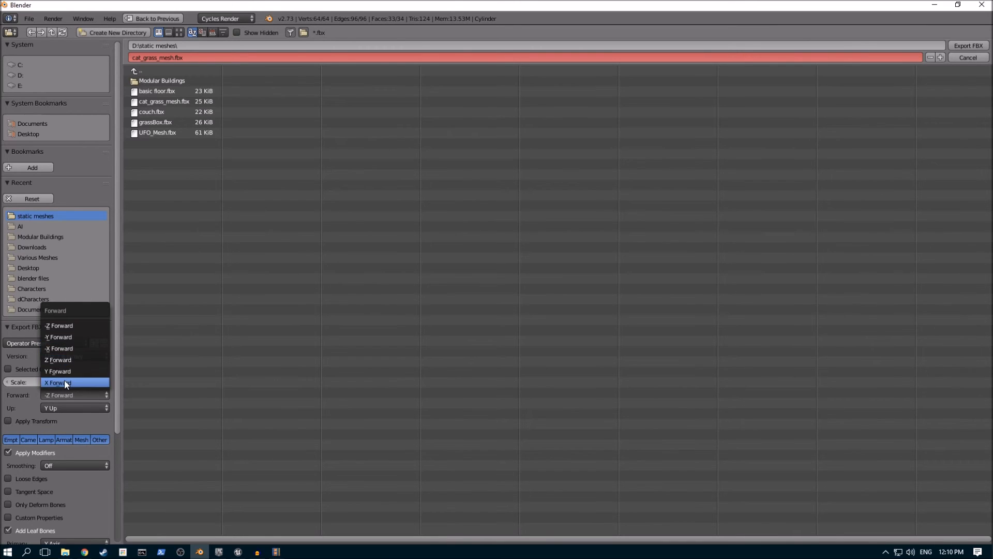
left_click(66, 384)
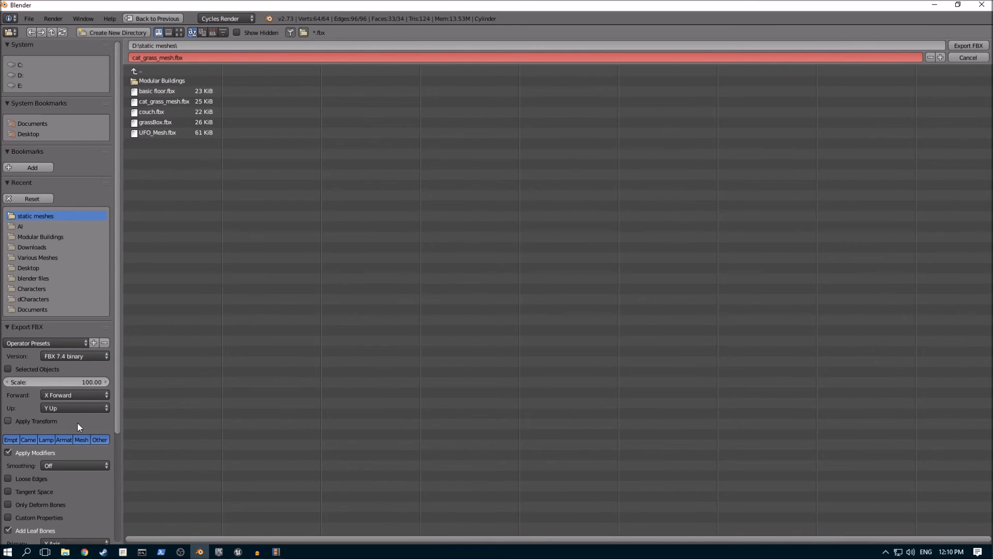
Step: Set the export smoothing to Face and export over cat_grass_mesh.fbx in D:\static meshes
left_click(67, 465)
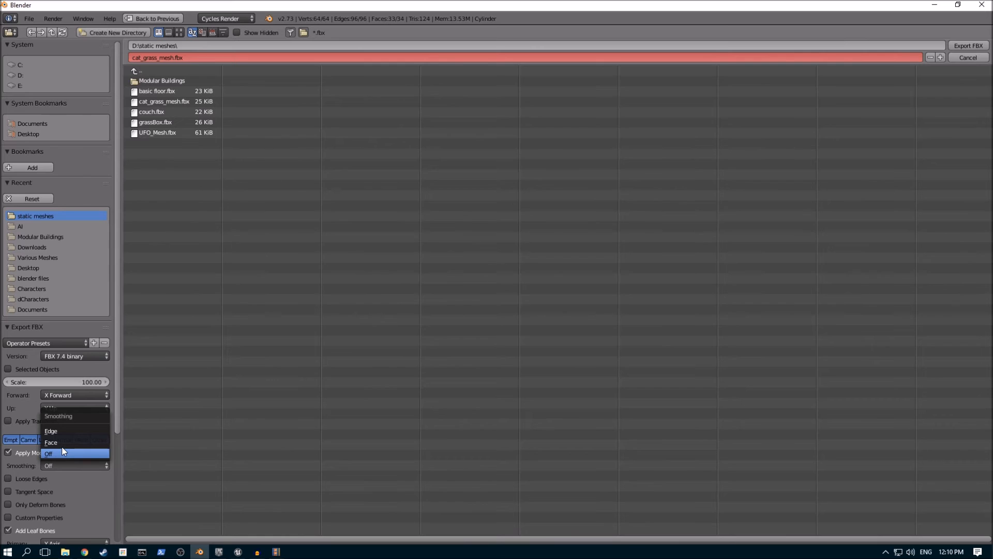
left_click(63, 443)
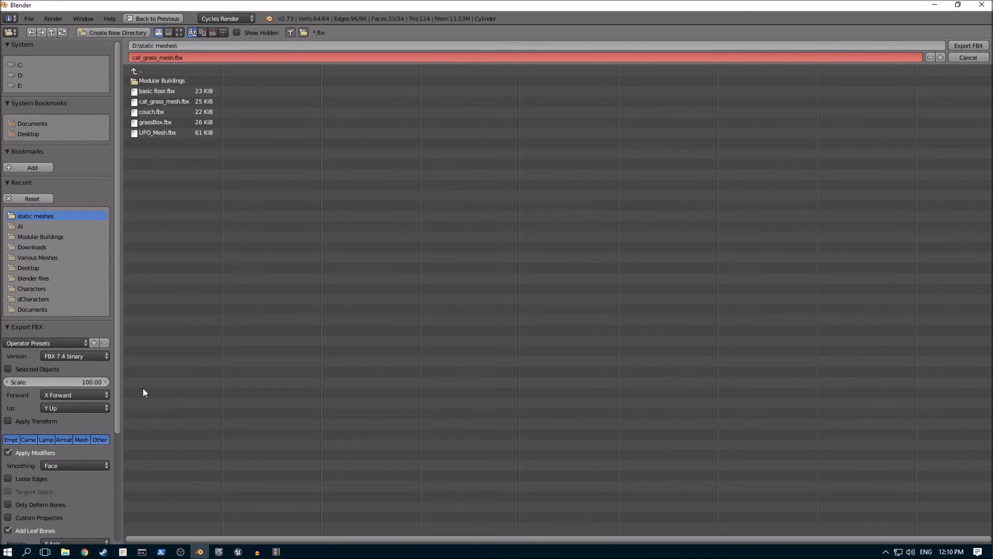
left_click(969, 45)
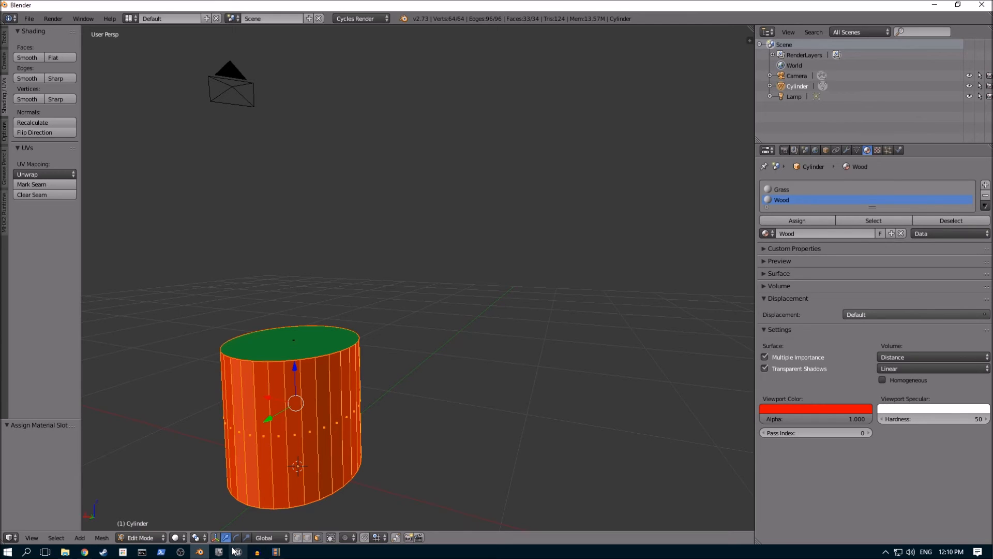
Step: Switch to the Unreal Editor and import cat_grass_mesh.fbx from the static meshes folder into MyBoxMesh with its materials
mouse_move(236, 552)
left_click(251, 510)
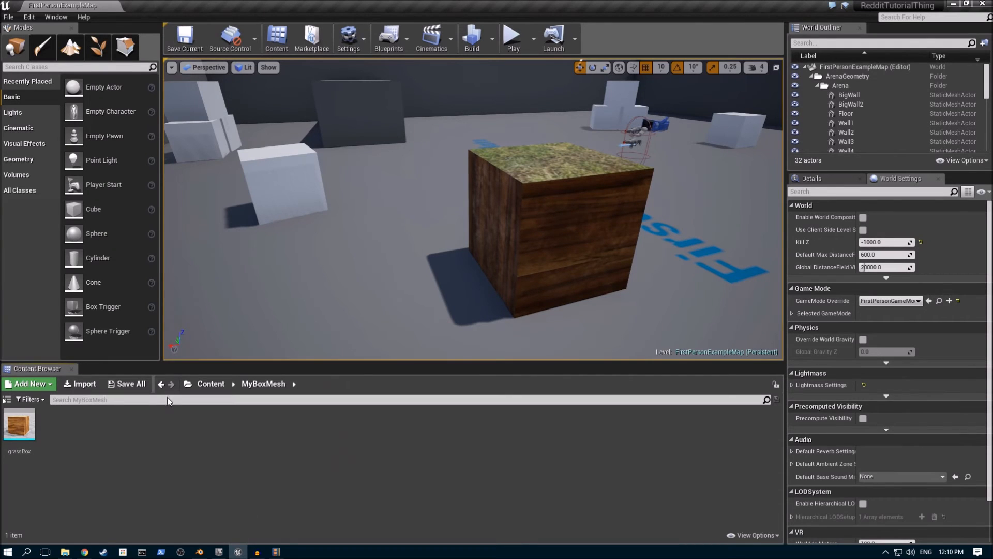
left_click(65, 552)
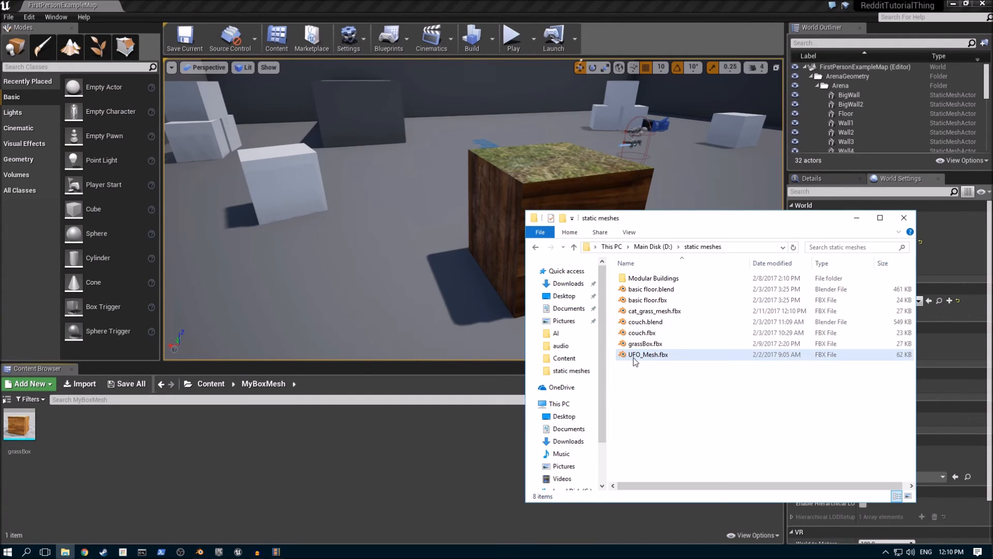
left_click(641, 344)
left_click(655, 312)
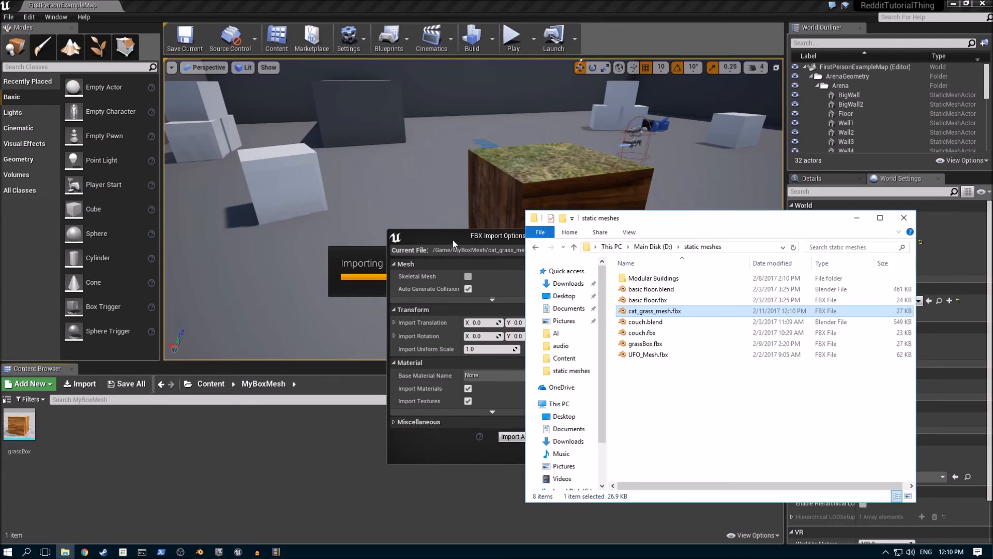
left_click(550, 436)
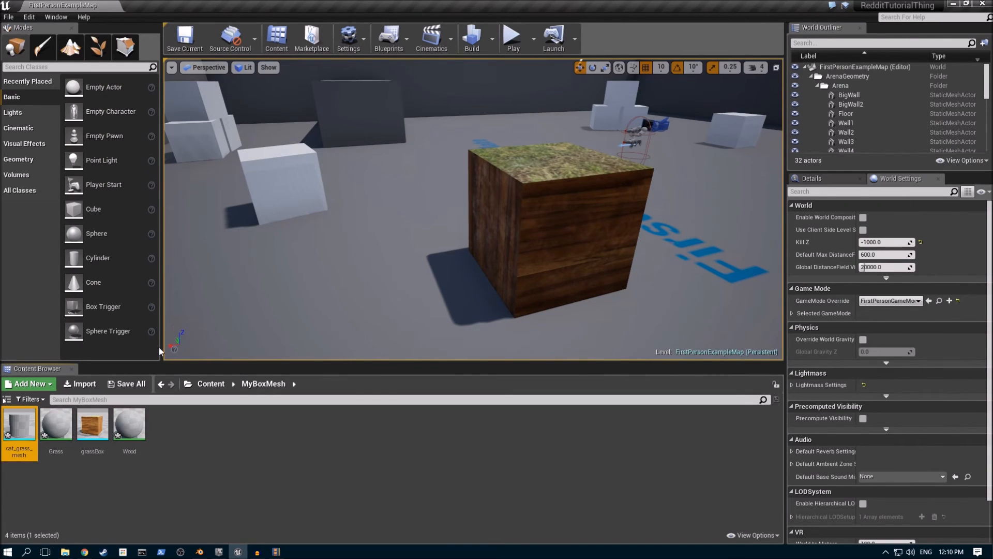
Step: Open the cat_grass_mesh static mesh for editing and assign M_Ground_Grass to its Grass material slot
left_click_drag(7, 443, 389, 290)
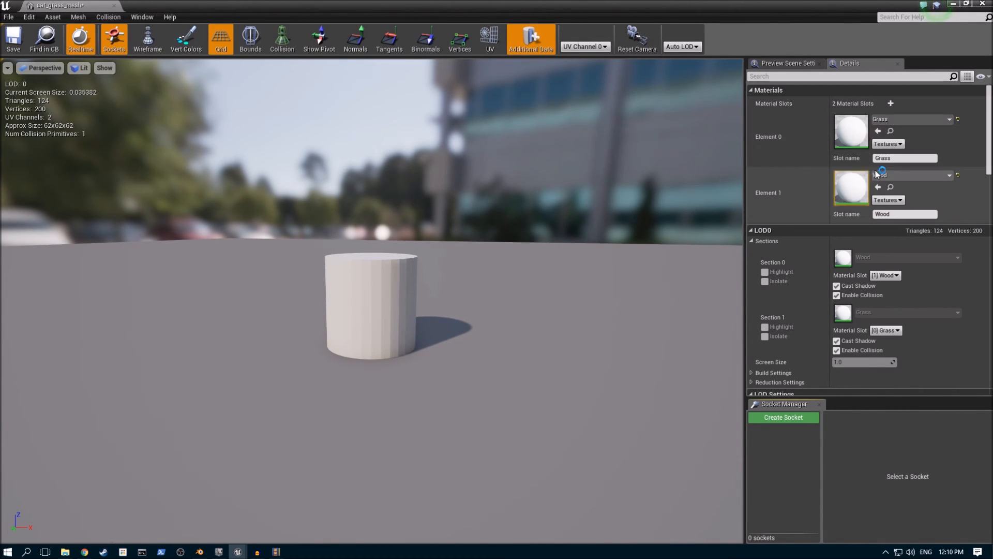
left_click(906, 124)
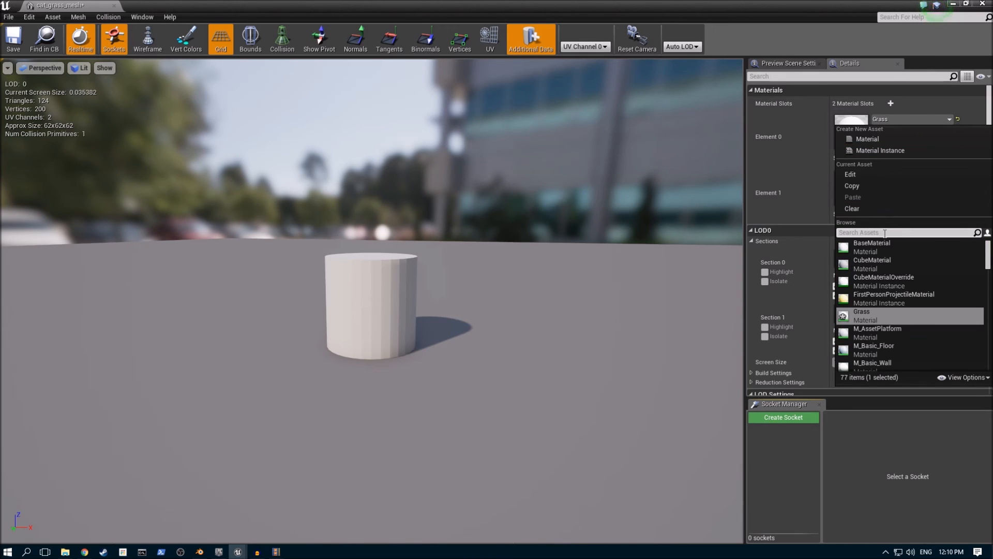
type("grass")
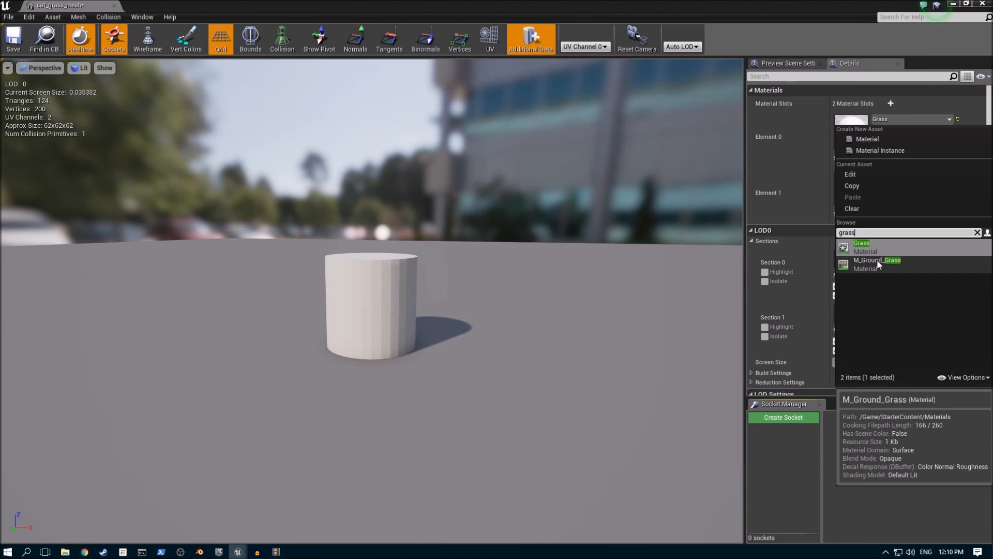
left_click(878, 264)
Step: Assign M_Wood_Oak to the mesh's Wood material slot, and save and close the mesh
left_click(886, 173)
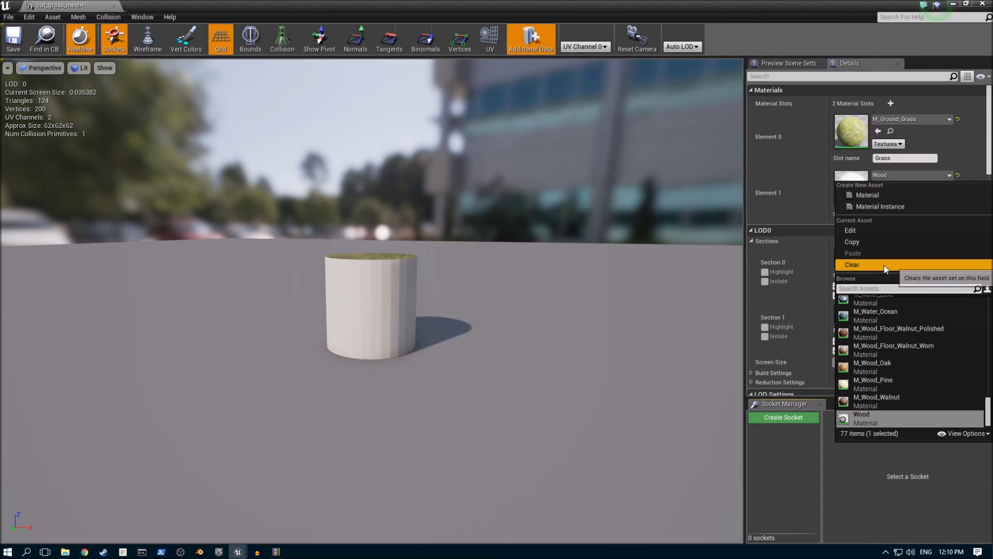
type("wood")
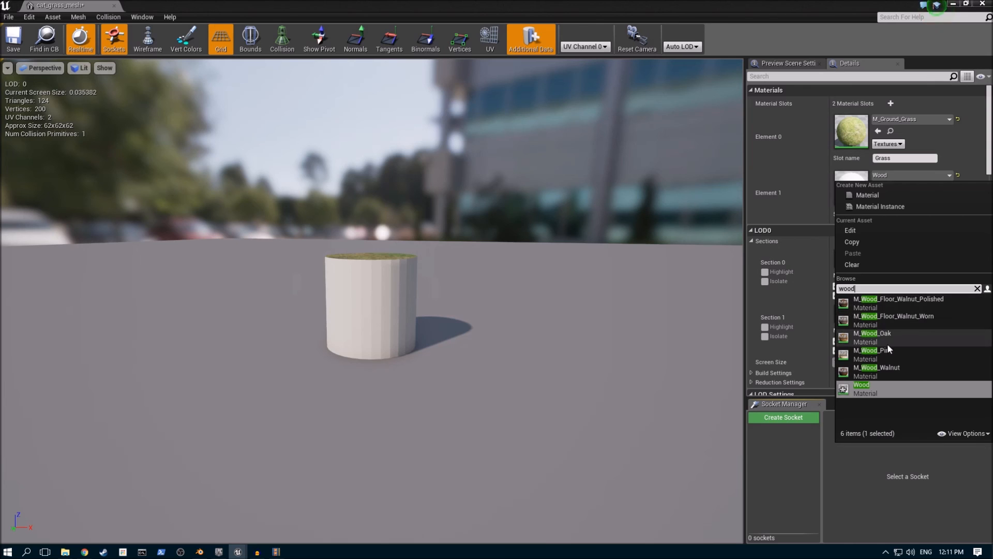
left_click(887, 336)
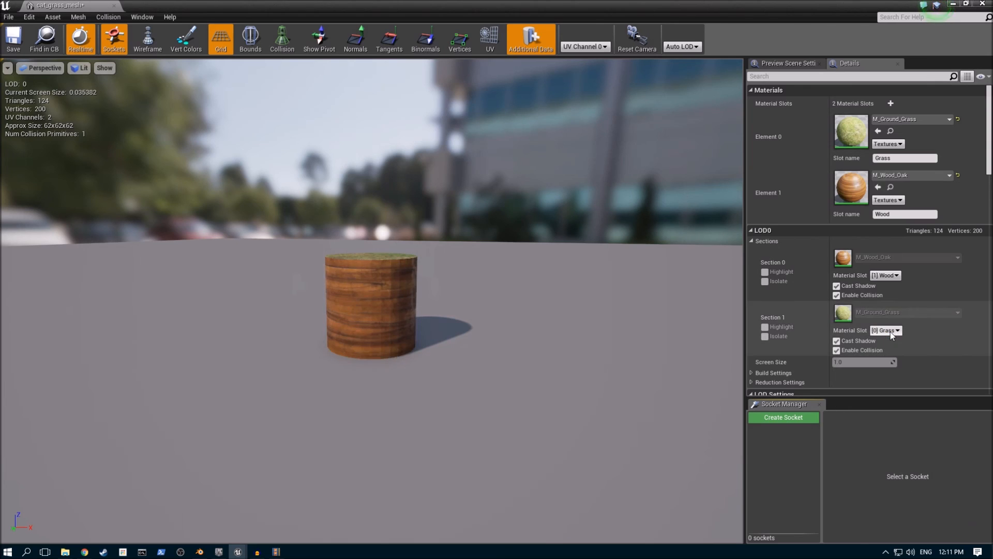
mouse_move(370, 319)
middle_mouse_down()
mouse_move(518, 313)
mouse_move(364, 309)
middle_mouse_up()
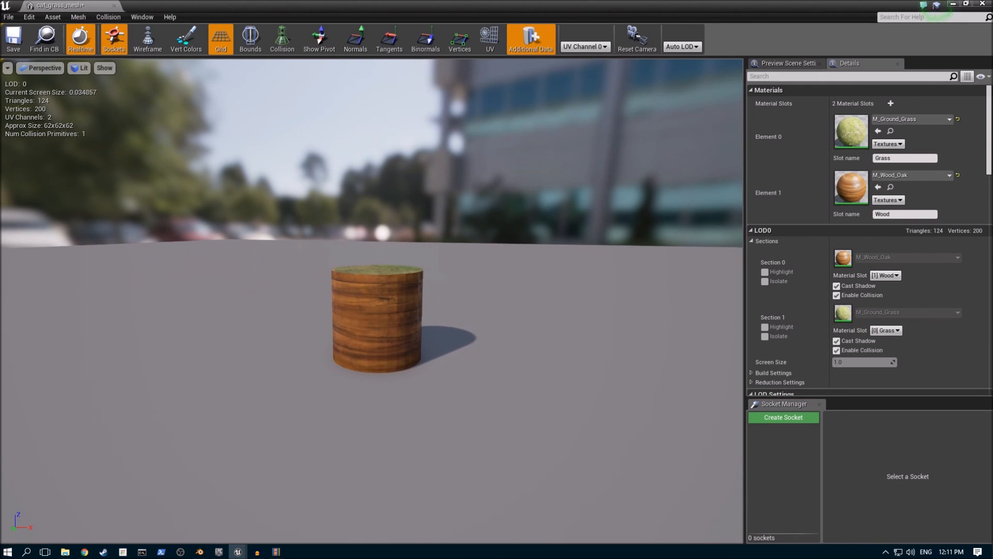
left_click(13, 38)
left_click(114, 6)
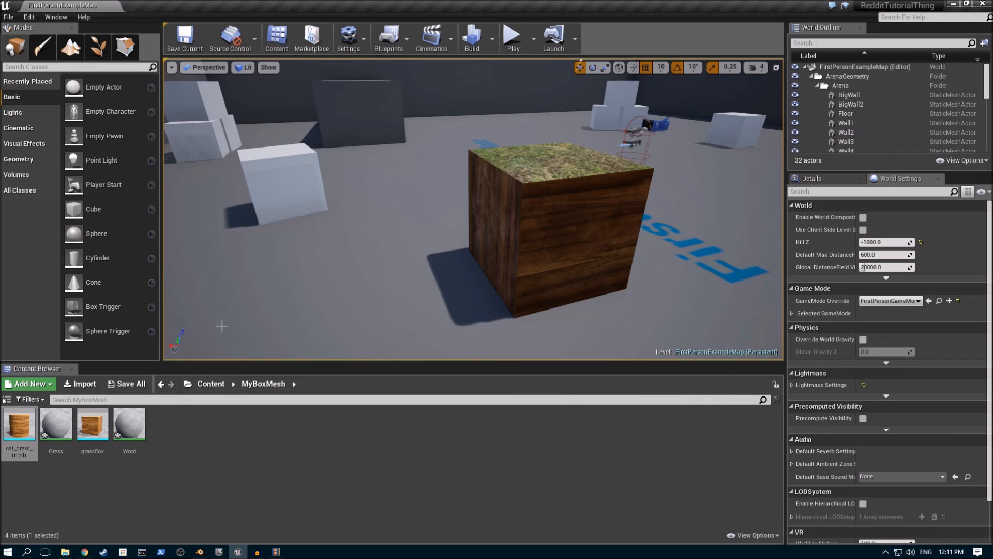
Step: Place cat_grass_mesh in the level on the floor beside the large grass-topped wooden box
left_click_drag(19, 424, 372, 260)
scroll(420, 293, "up", 5)
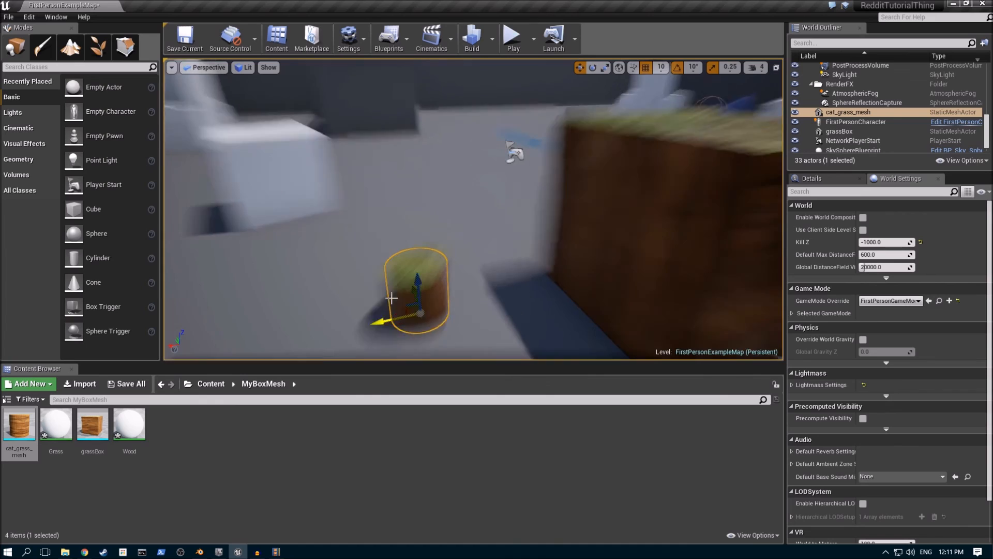